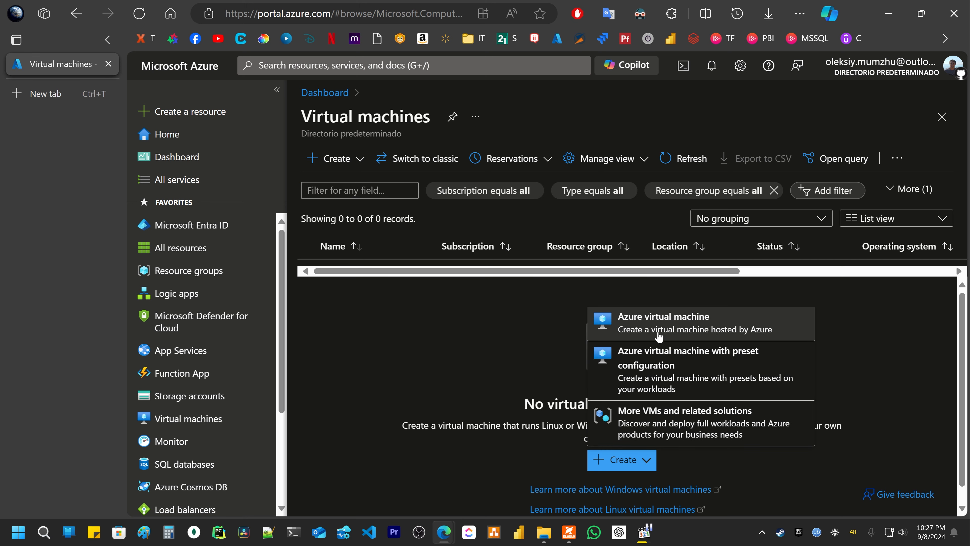
- Choose Azure virtual machine from Create and pick home-RG as the resource group
left_click(646, 328)
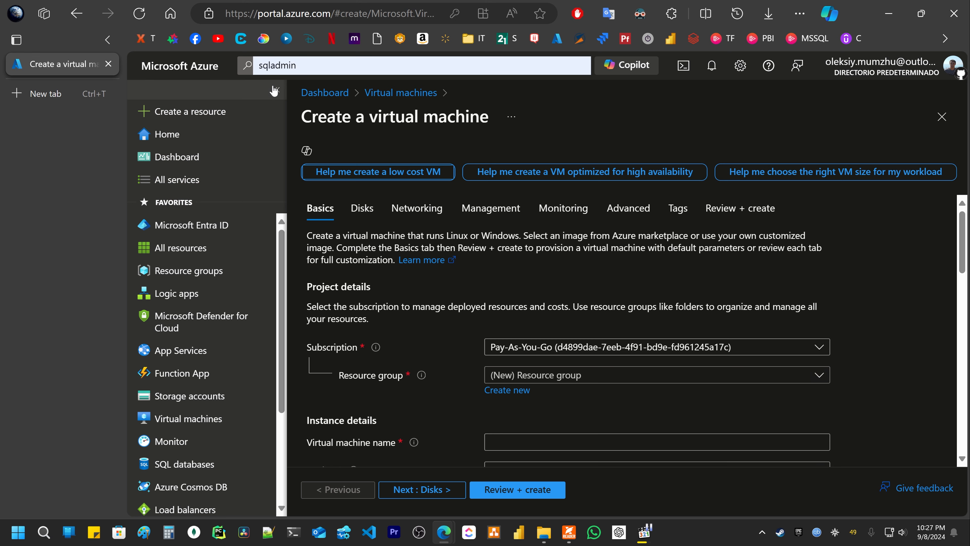
key("ctrl+plus")
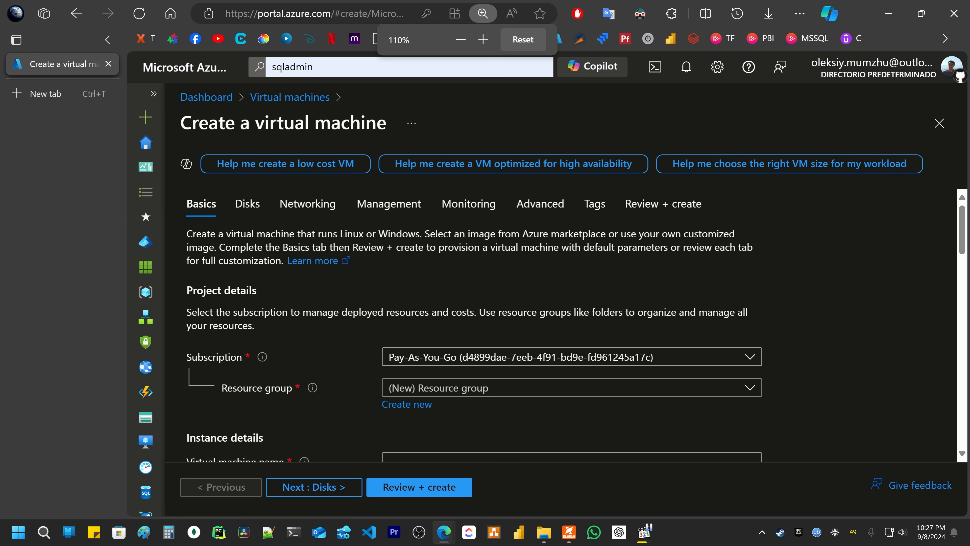
scroll(486, 245, "down", 3)
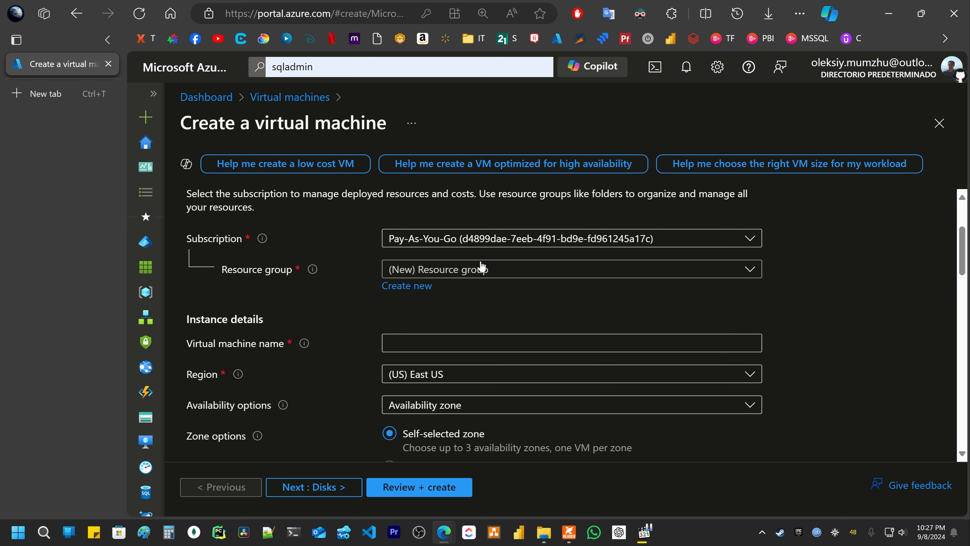
left_click(483, 269)
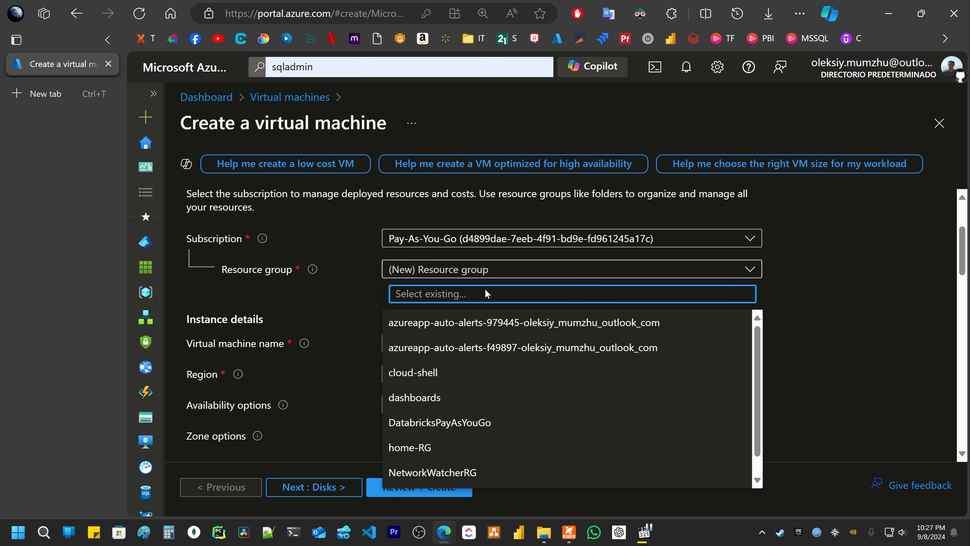
left_click(429, 444)
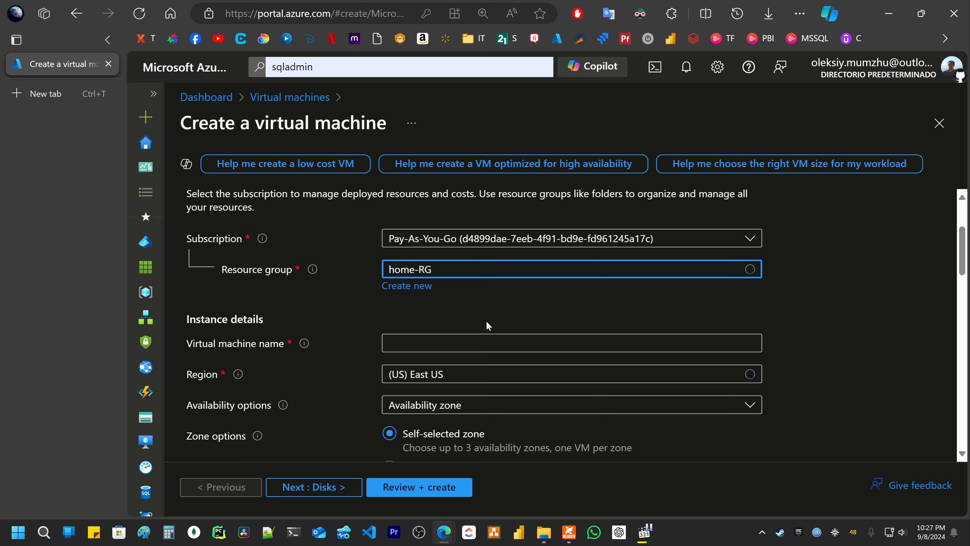
scroll(487, 325, "down", 3)
left_click(423, 229)
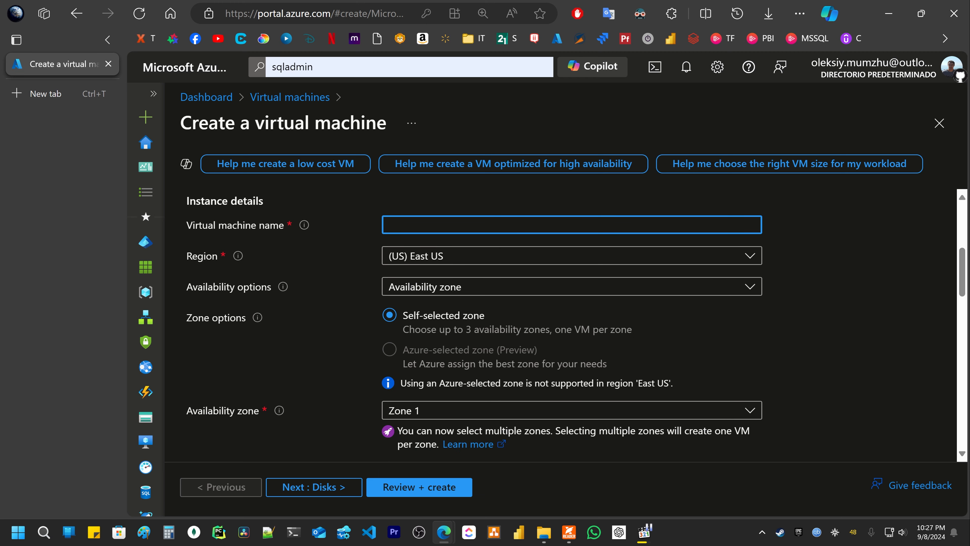
- Name the VM cheapestvmazure and keep Availability zone as the redundancy option
type("cheapestvmazure")
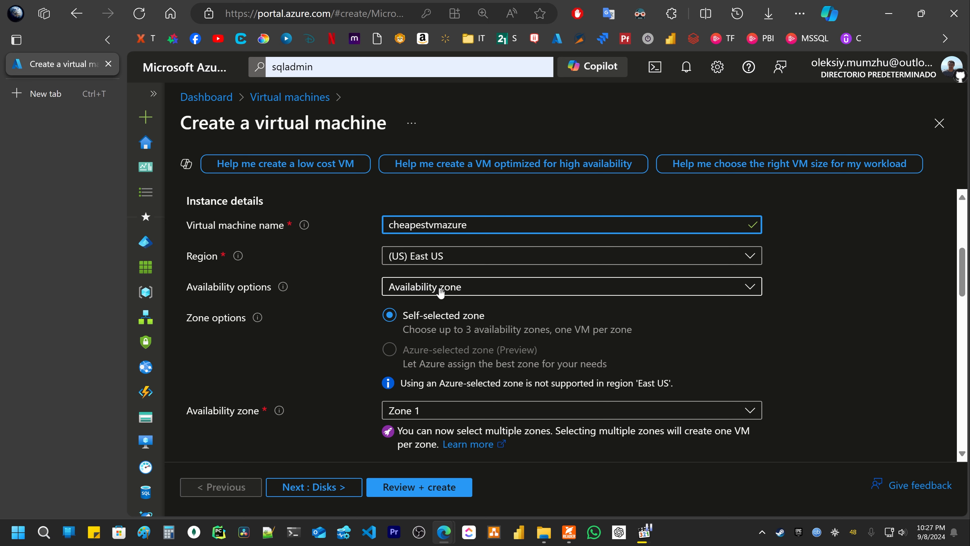
left_click(484, 285)
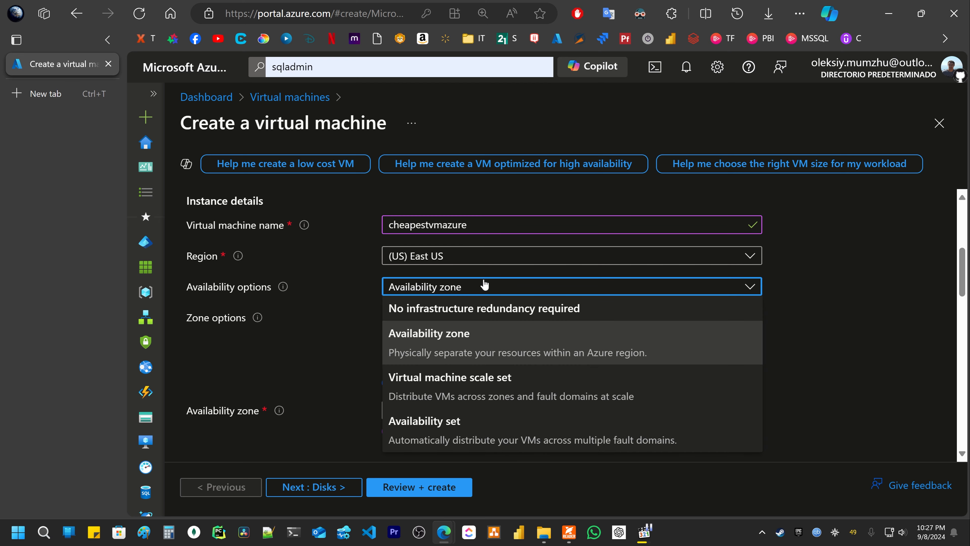
left_click(484, 284)
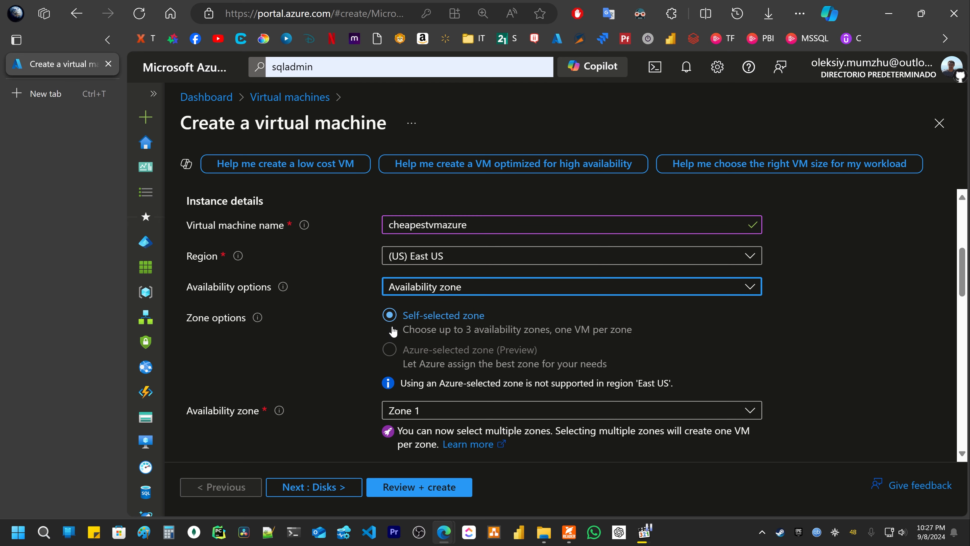
scroll(356, 325, "down", 3)
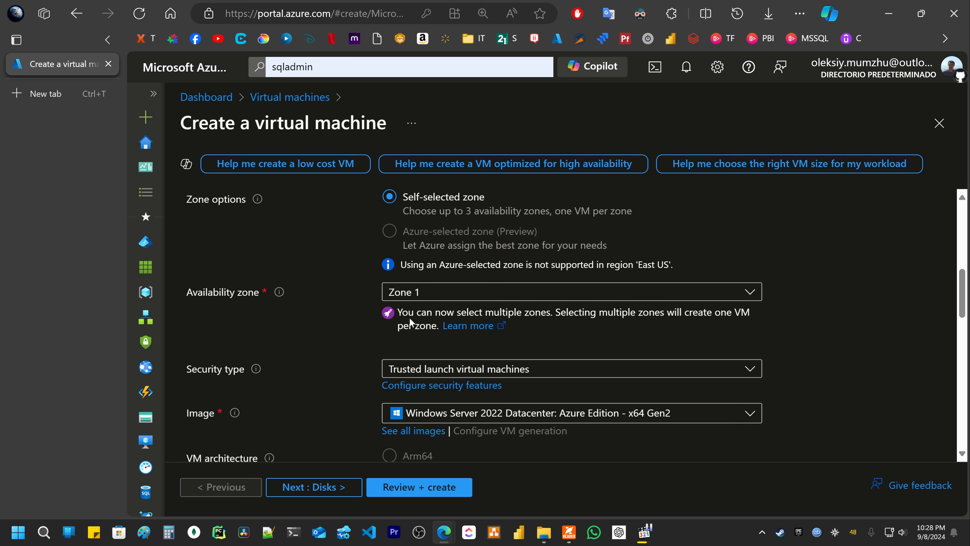
- Keep Zone 1 as the VM's only availability zone
left_click(437, 294)
left_click(438, 297)
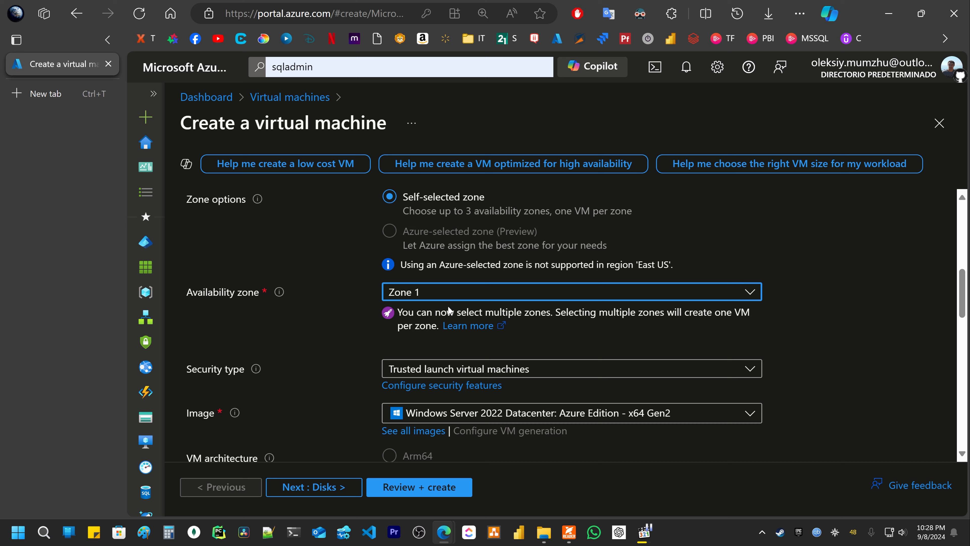
left_click(407, 295)
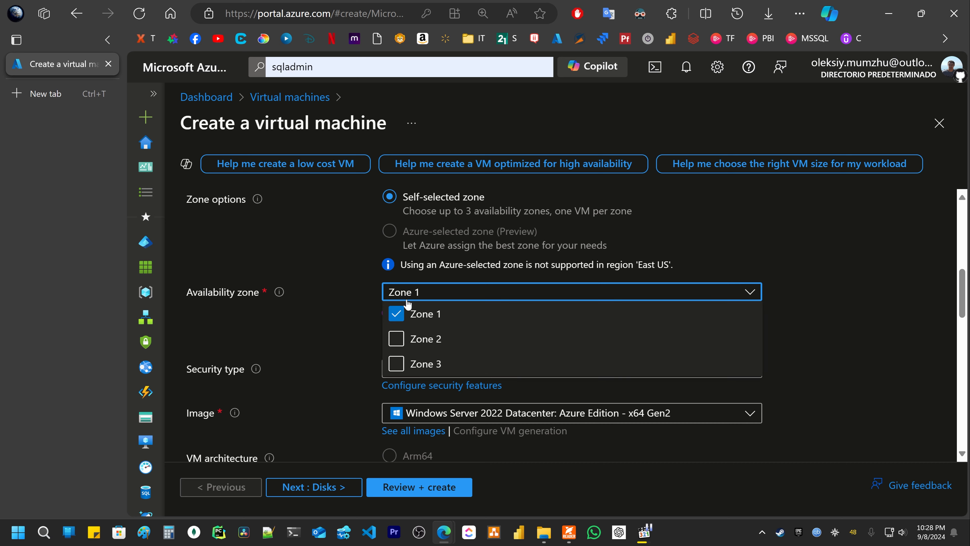
left_click(408, 296)
scroll(408, 295, "down", 3)
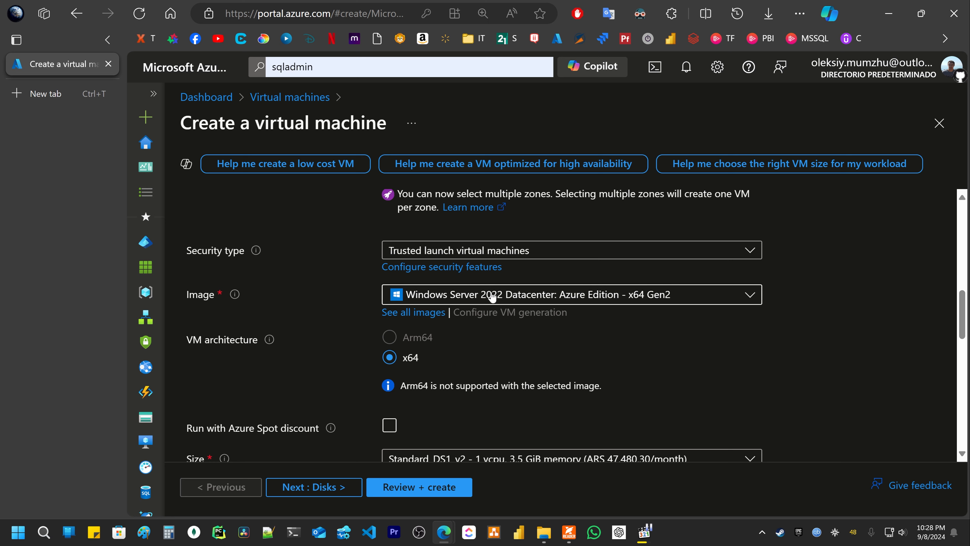
- Pick Ubuntu Minimal 22.04 LTS - x64 Gen2 from the Image list
left_click(482, 302)
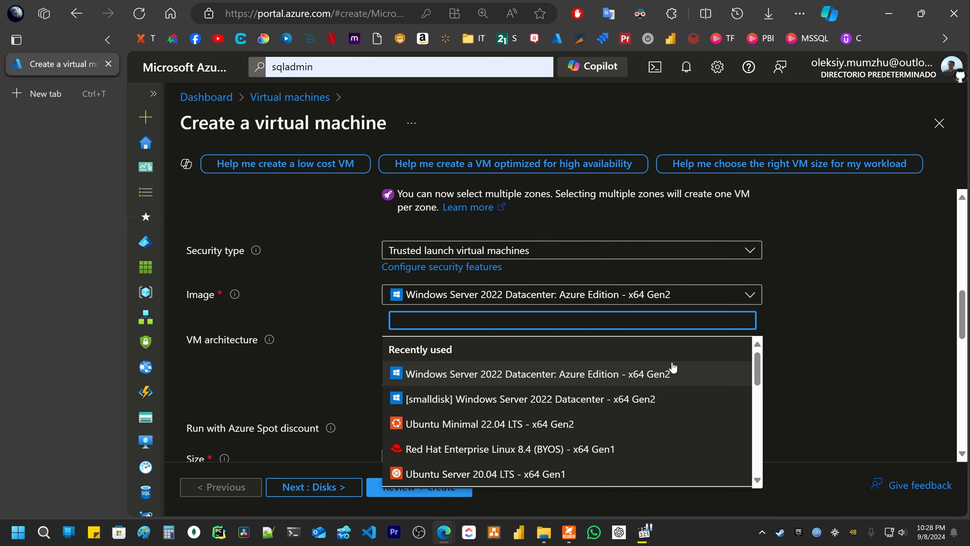
left_click_drag(760, 361, 759, 378)
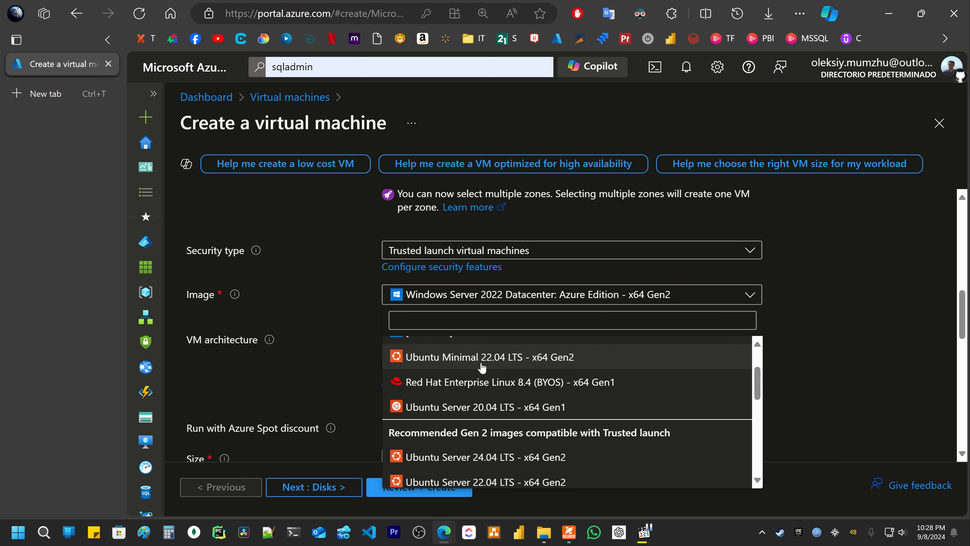
left_click(425, 360)
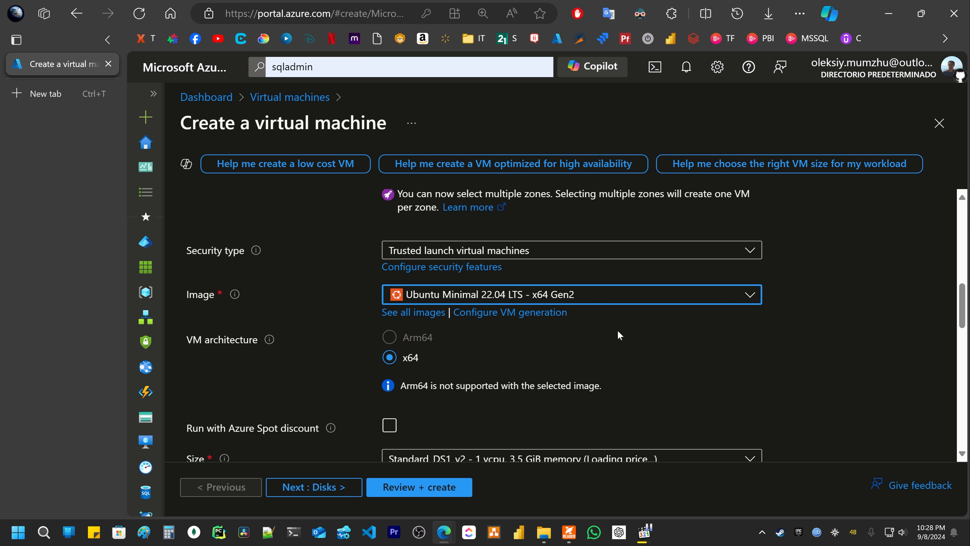
scroll(540, 331, "down", 3)
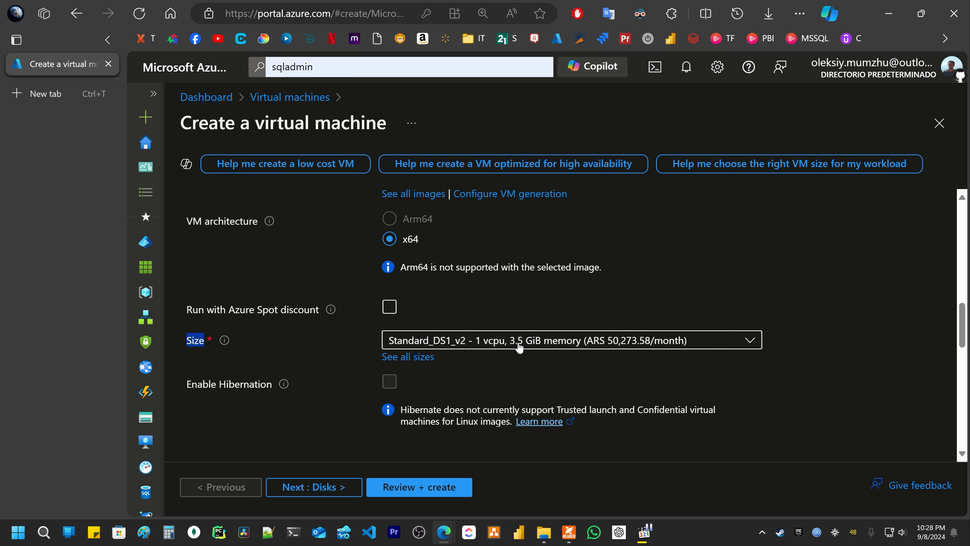
- List all VM sizes, sort by Cost/month, and pick Standard_B1ls at ARS 3,581.13/month
left_click(401, 359)
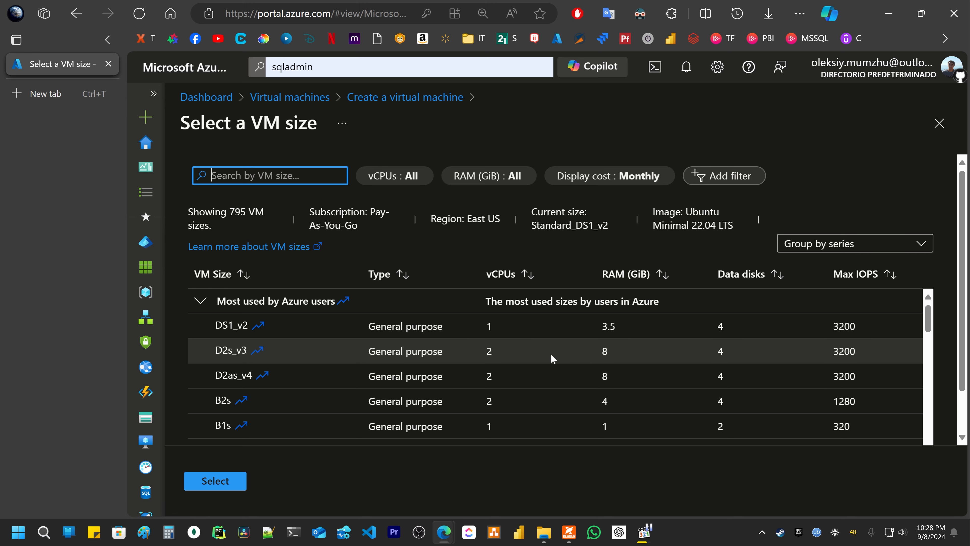
key("ctrl+minus")
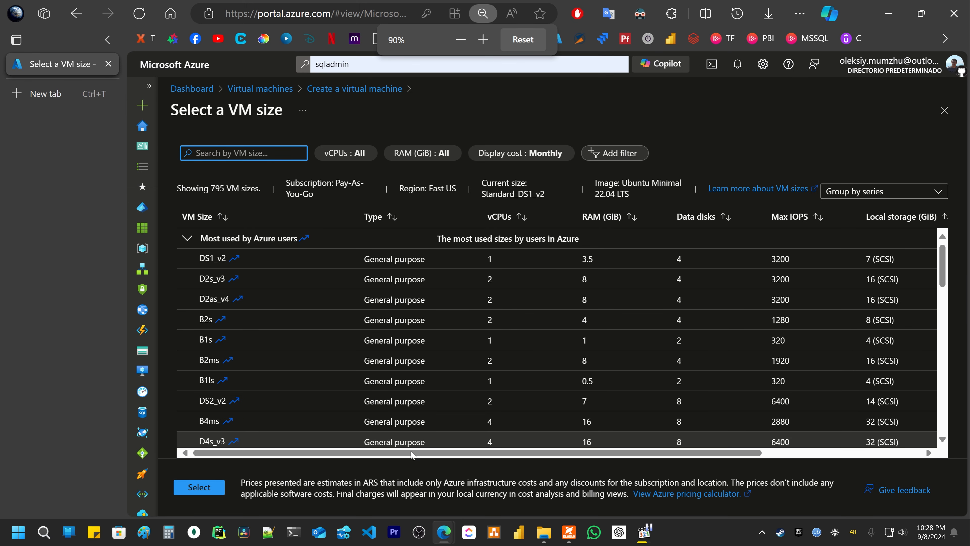
left_click_drag(421, 453, 603, 459)
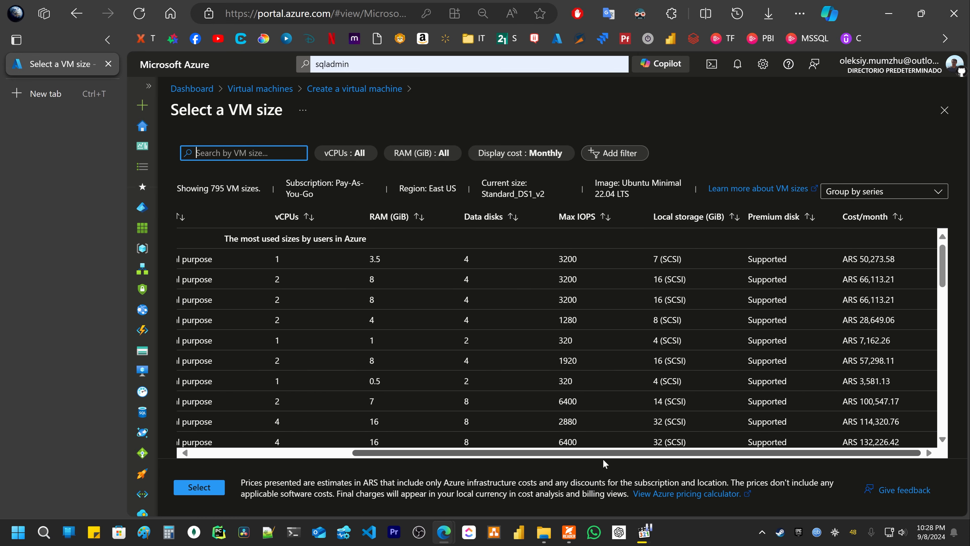
left_click(875, 217)
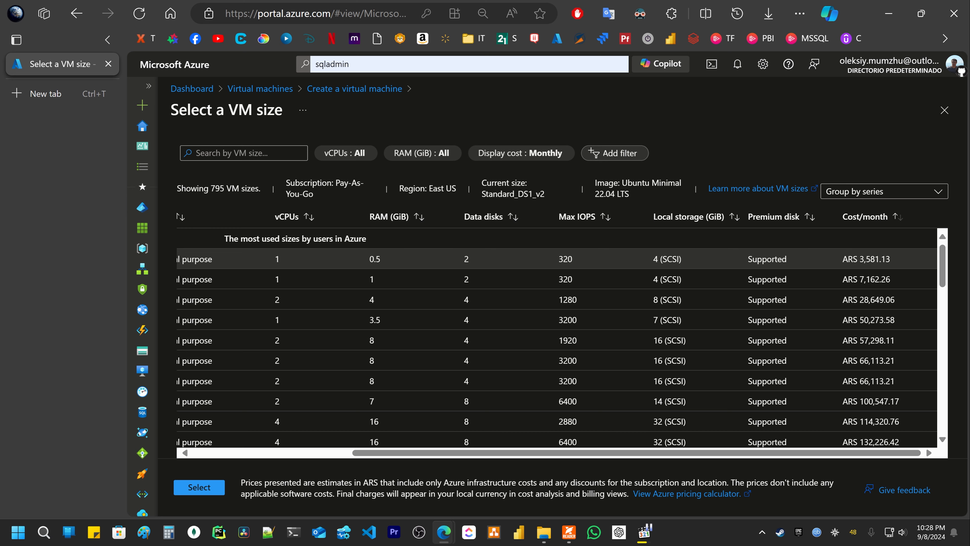
left_click(898, 260)
left_click_drag(641, 456, 772, 460)
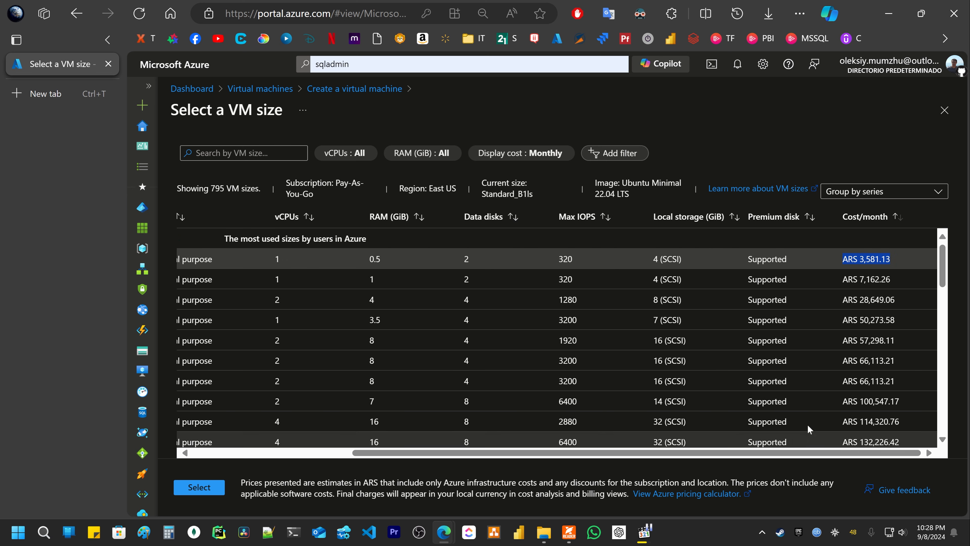
key("ctrl+plus")
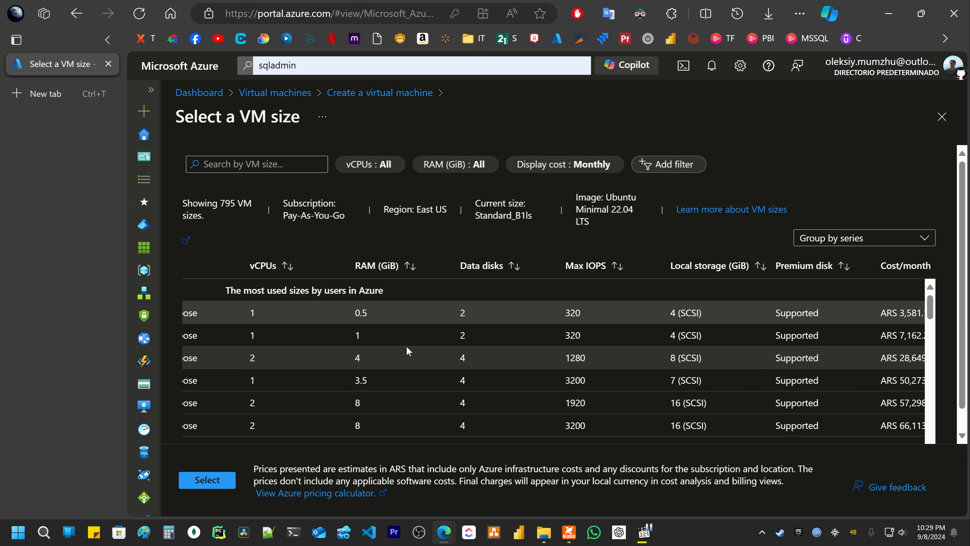
key("ctrl+minus")
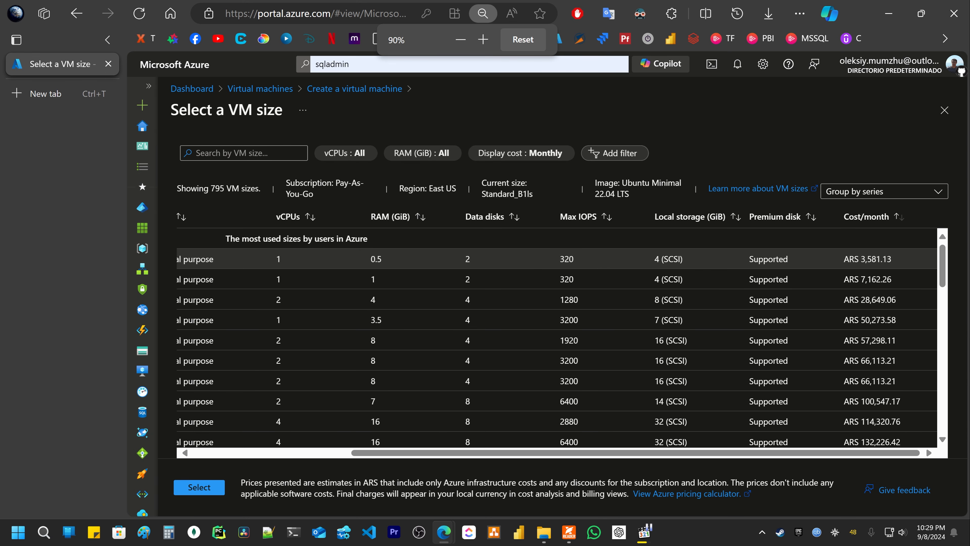
- Compare B1ls against B1s and select B1ls (0.5 GiB RAM, ARS 3,581.13/month)
triple_click(908, 263)
left_click(908, 260)
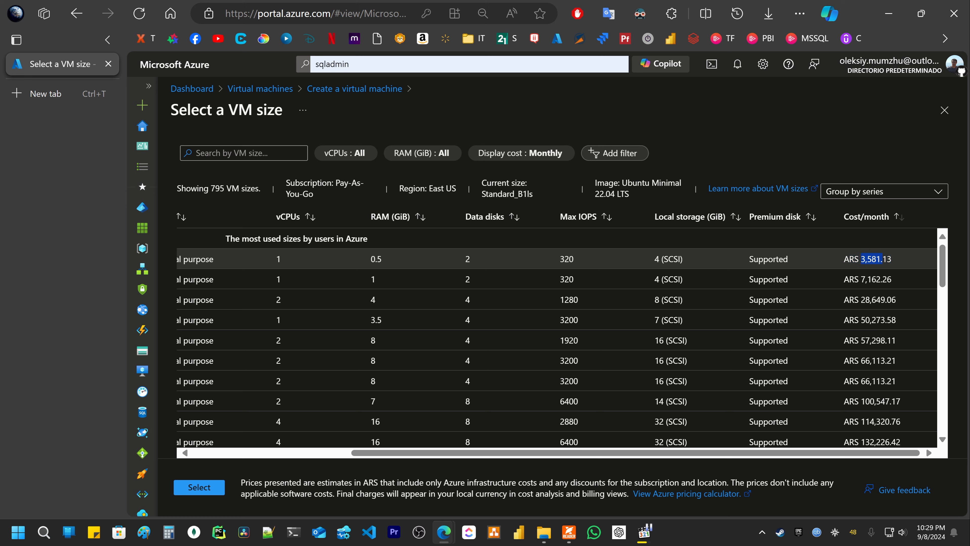
left_click_drag(861, 278, 876, 279)
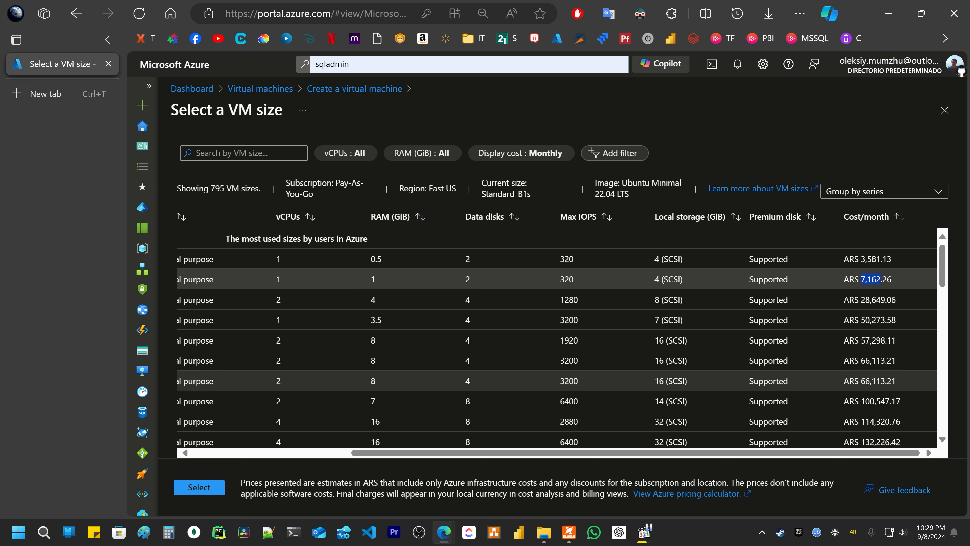
left_click(867, 259)
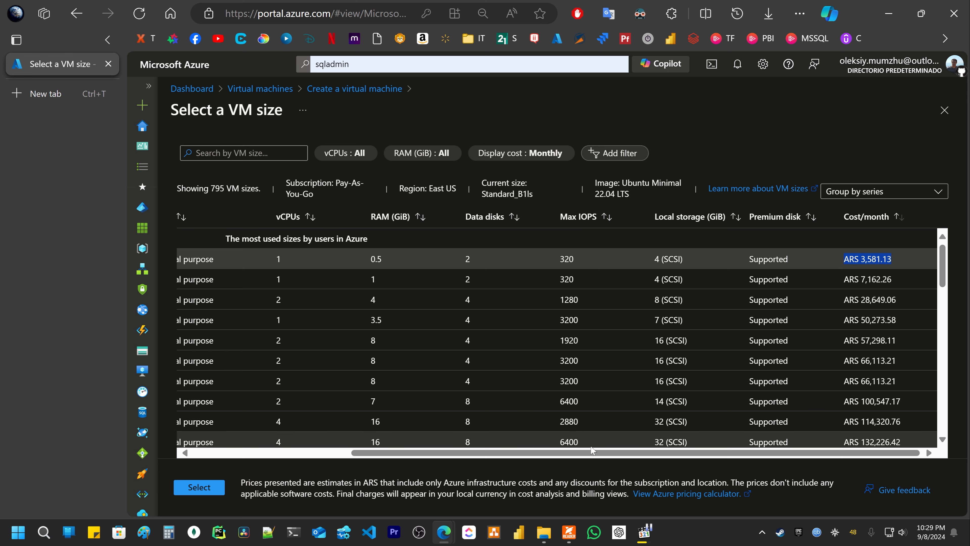
left_click_drag(532, 453, 374, 454)
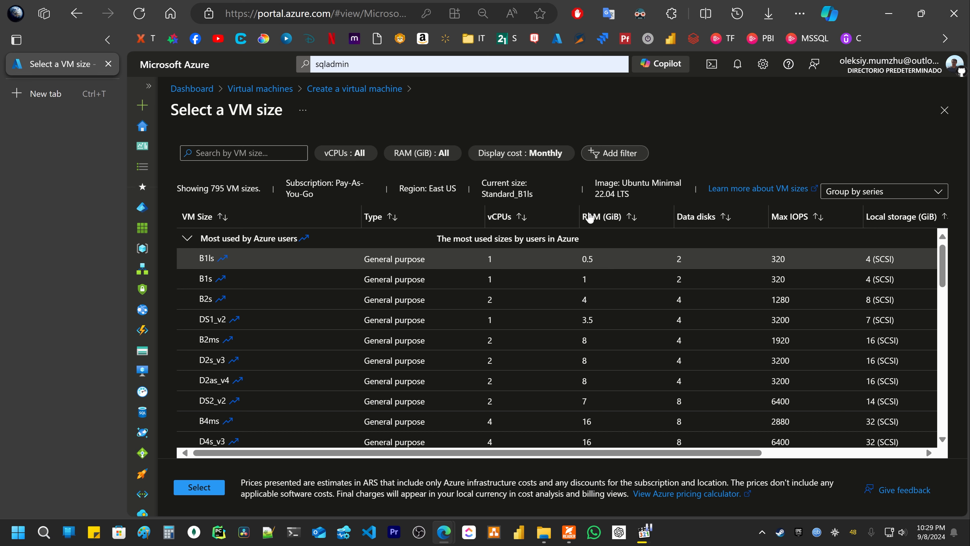
left_click_drag(577, 258, 604, 263)
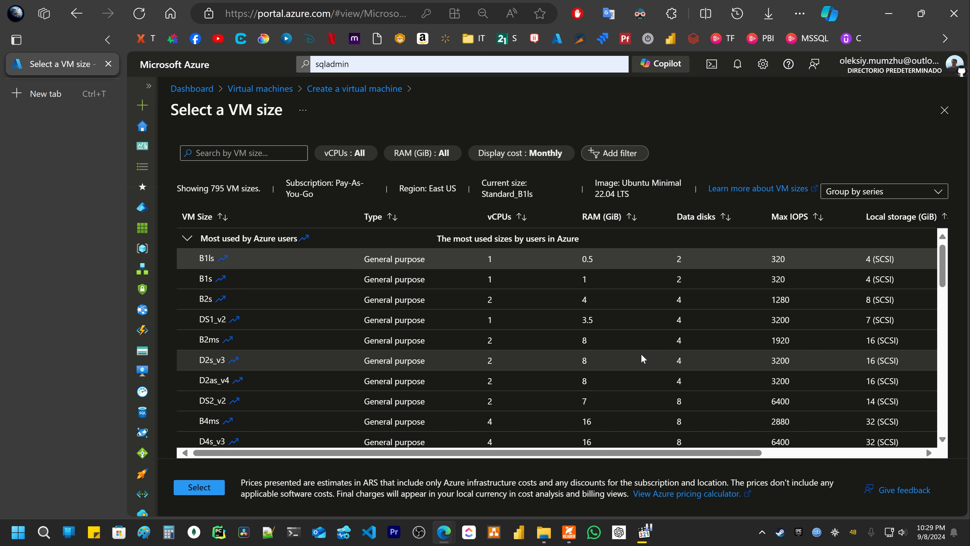
mouse_move(553, 454)
left_mouse_down()
mouse_move(712, 453)
mouse_move(550, 453)
left_mouse_up()
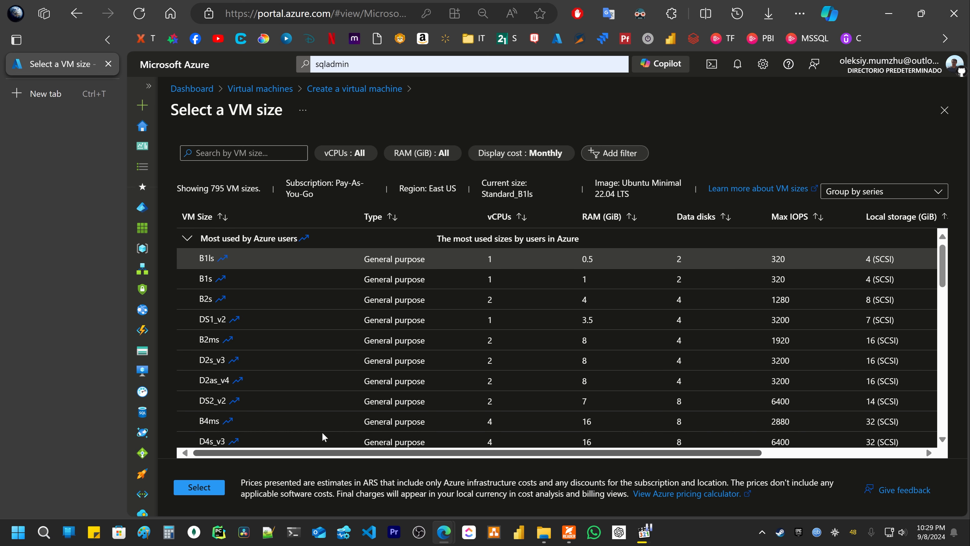
left_click(232, 252)
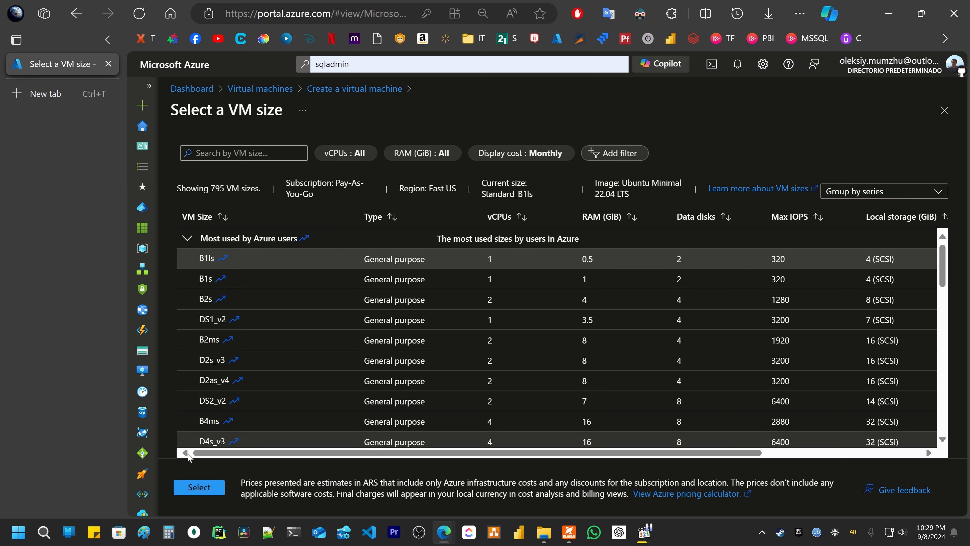
- Apply the Standard_B1ls size and review the Username and SSH public key source settings
left_click(195, 493)
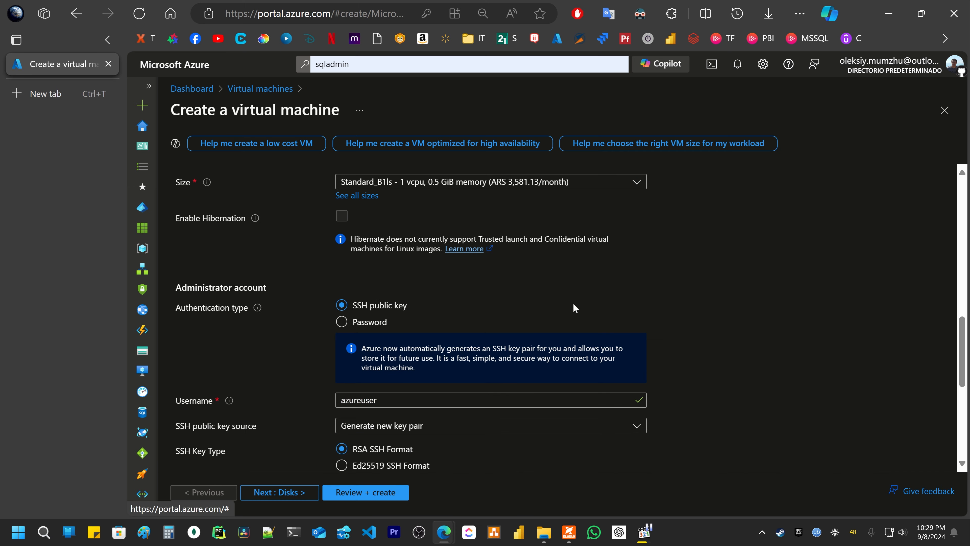
scroll(567, 301, "down", 3)
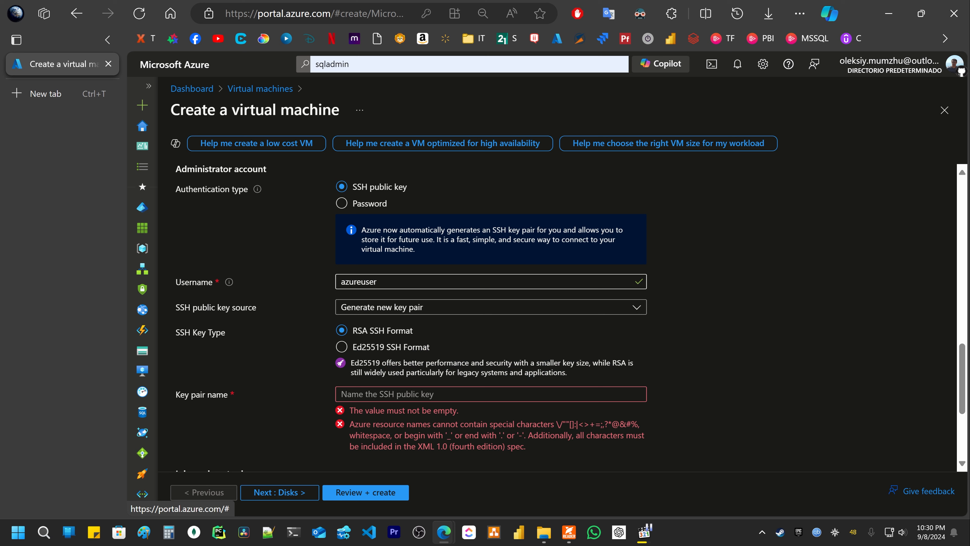
left_click(440, 279)
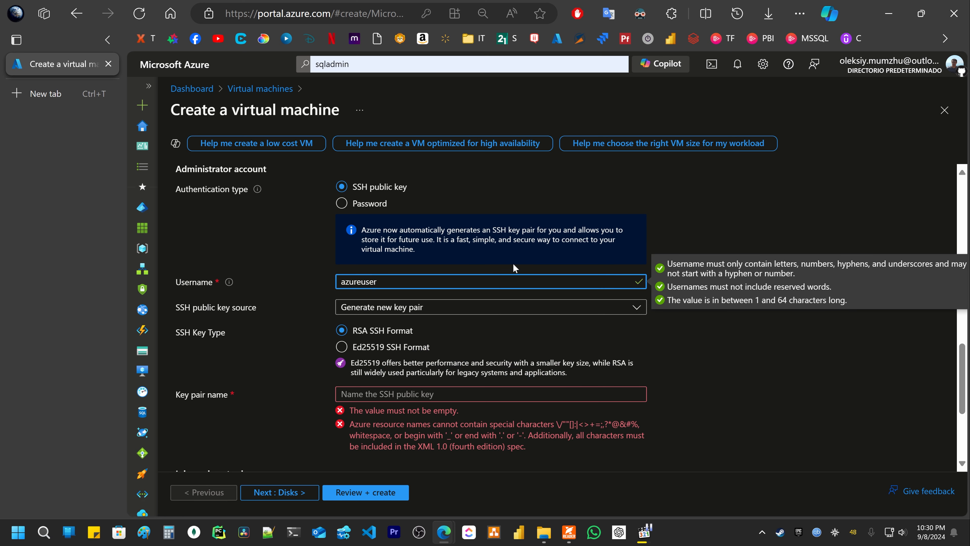
double_click(192, 283)
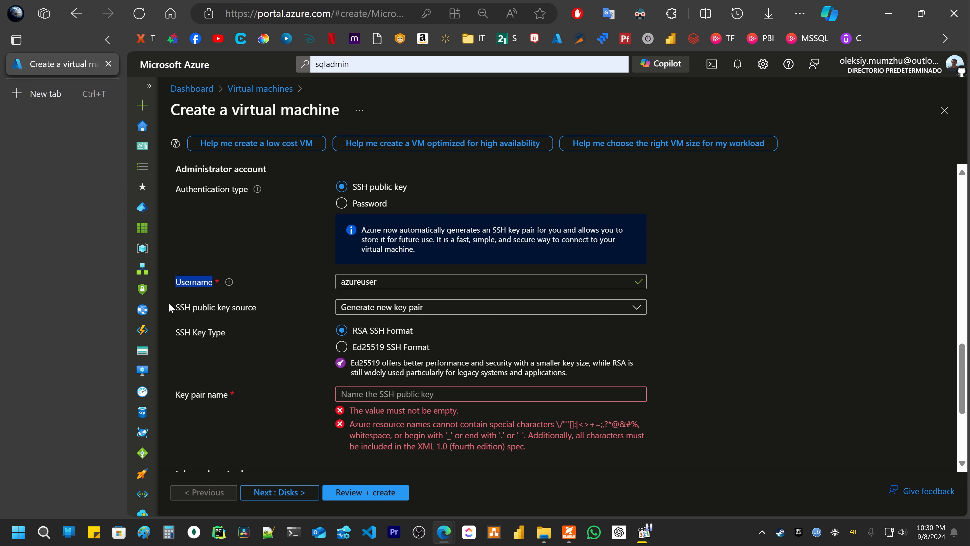
left_click_drag(169, 305, 270, 303)
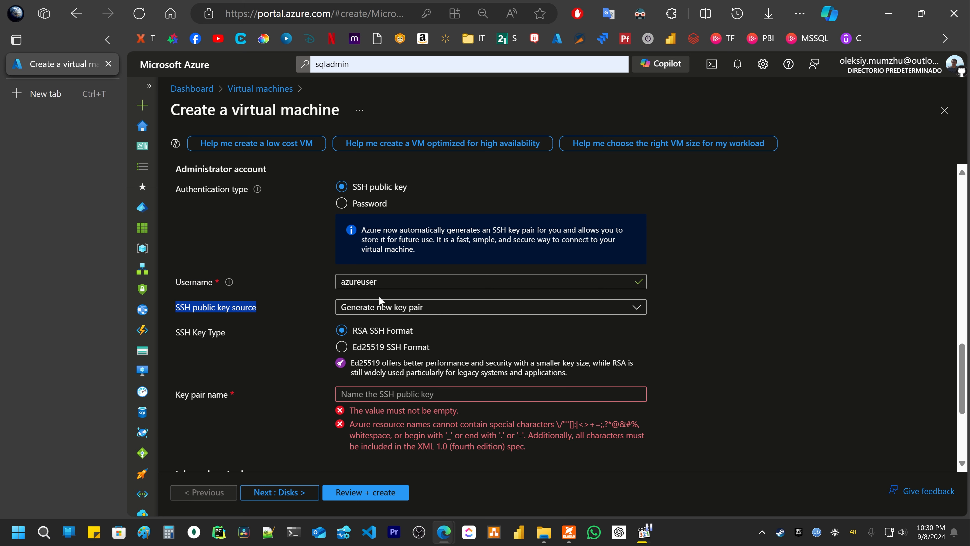
scroll(379, 296, "down", 3)
- Name the SSH key pair keycheapestvm, leaving inbound SSH (22) allowed
left_click(376, 276)
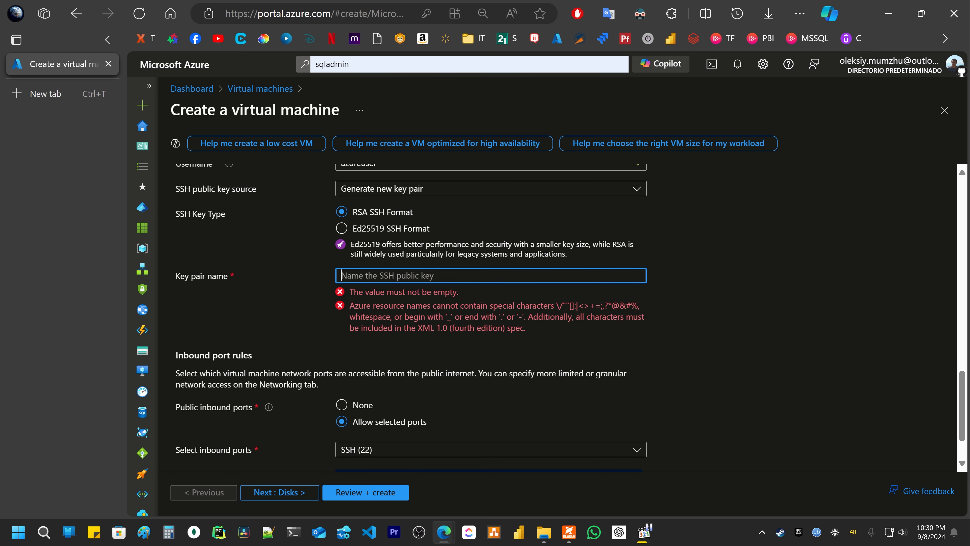
type("keycheapse")
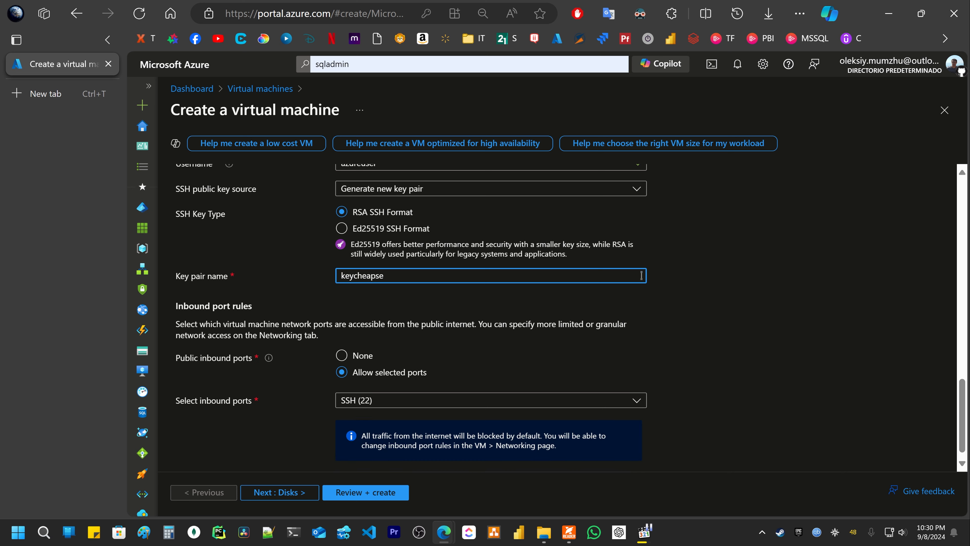
key("BackSpace")
type("estvm")
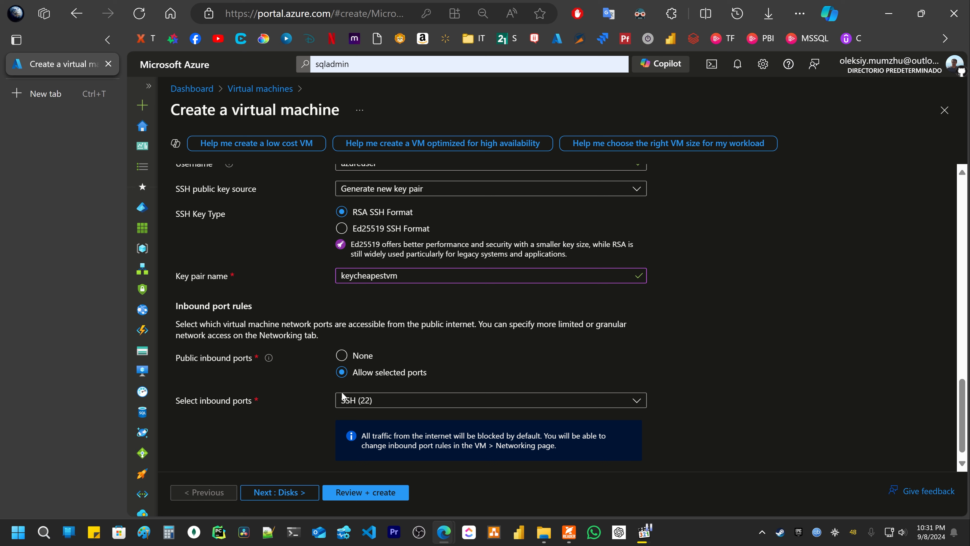
left_click_drag(427, 373, 355, 376)
scroll(332, 385, "down", 1)
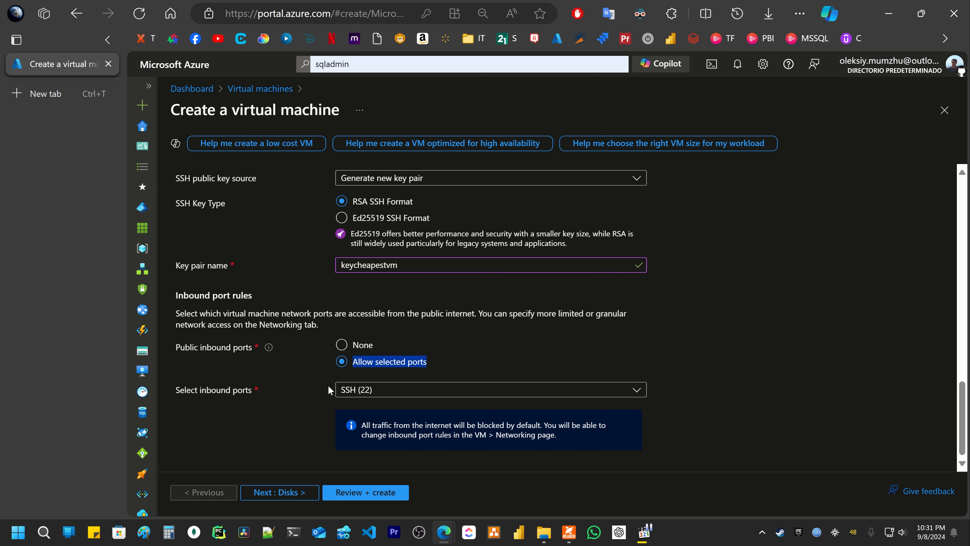
- On the Disks tab, keep the OS disk size at the 30 GiB image default
left_click(306, 494)
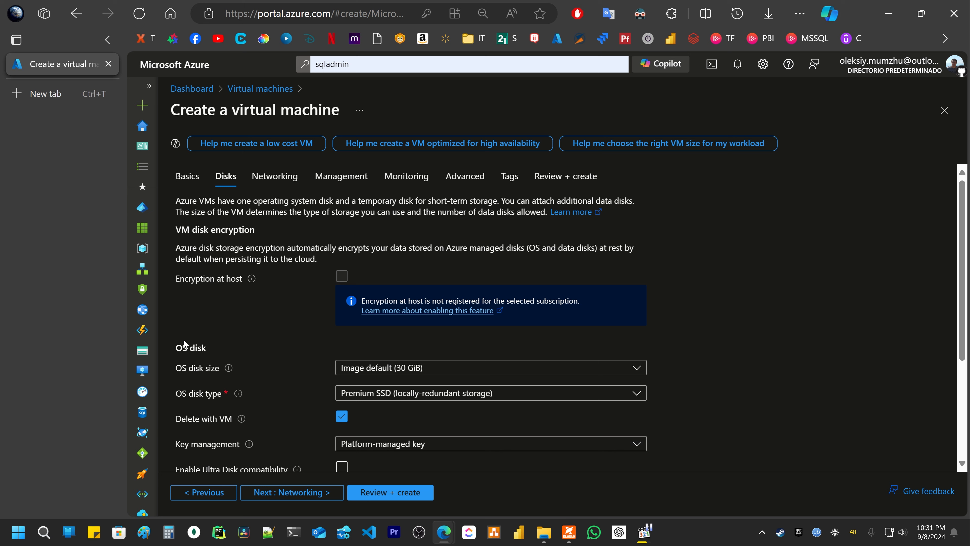
scroll(248, 337, "down", 3)
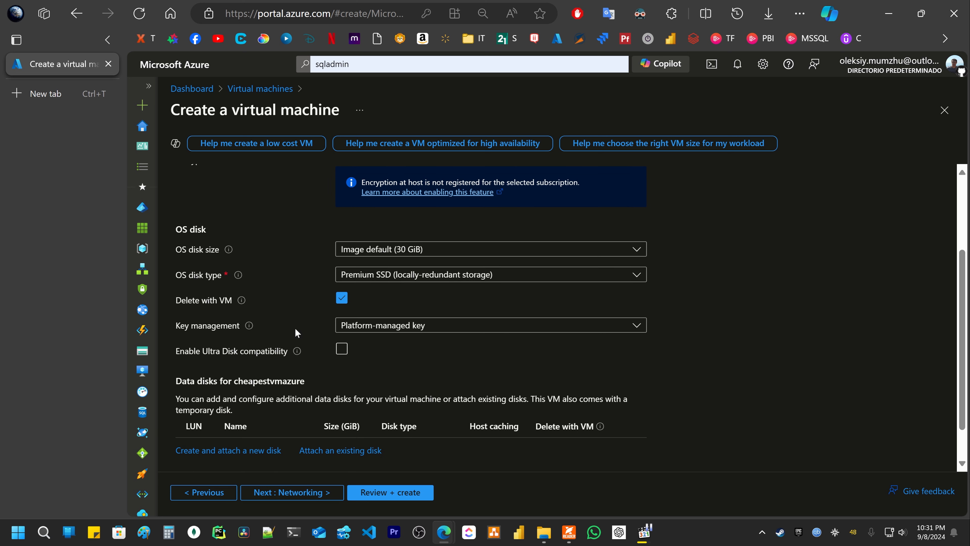
left_click(368, 252)
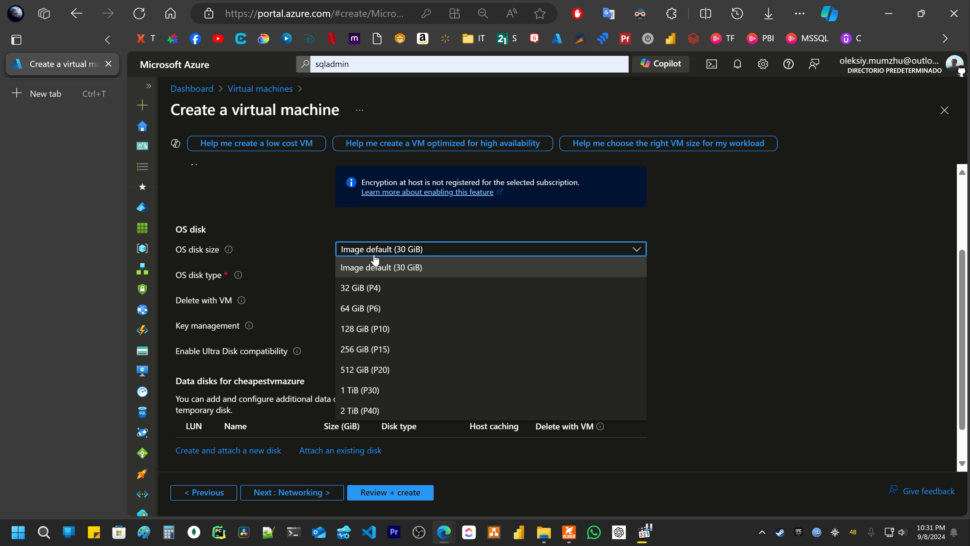
left_click(385, 249)
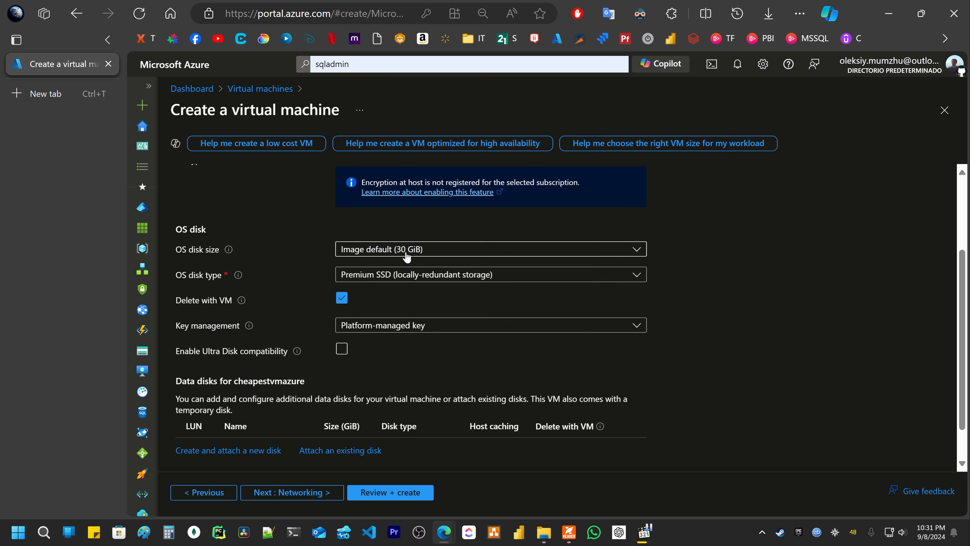
left_click(357, 252)
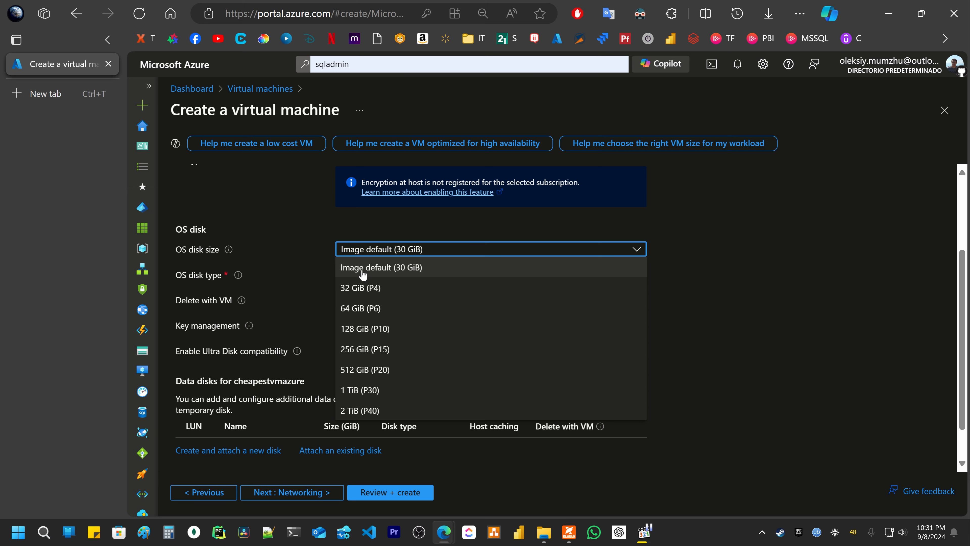
left_click(402, 250)
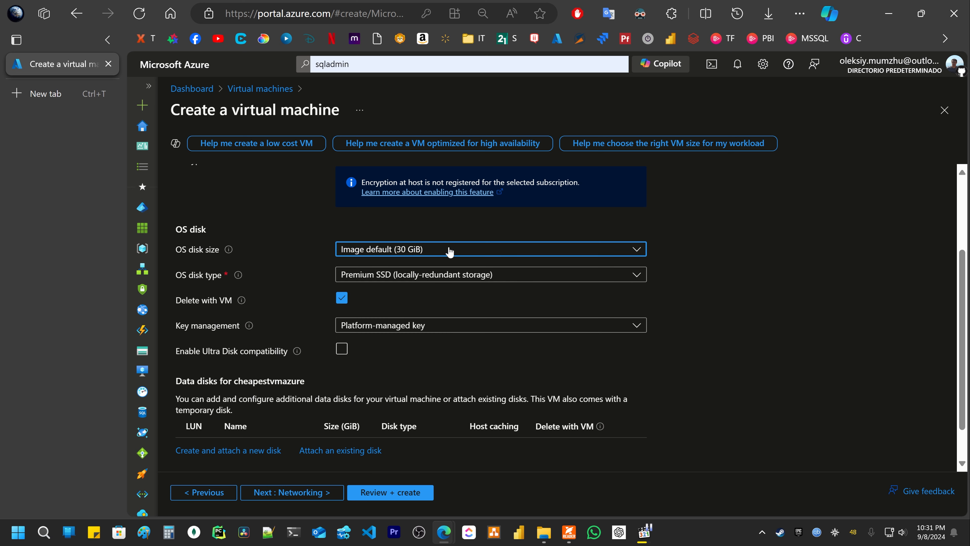
- Set the OS disk type to Standard HDD (locally-redundant storage)
left_click(430, 278)
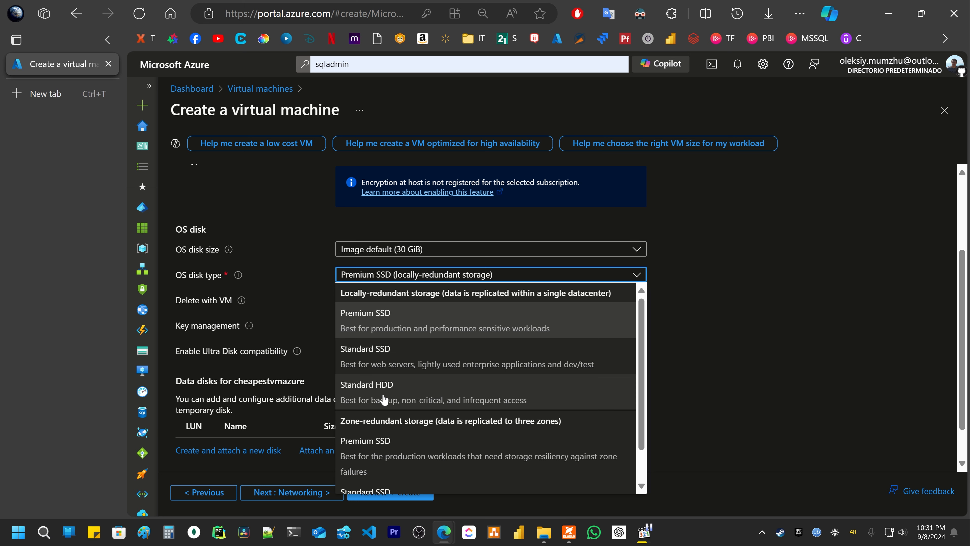
left_click(406, 393)
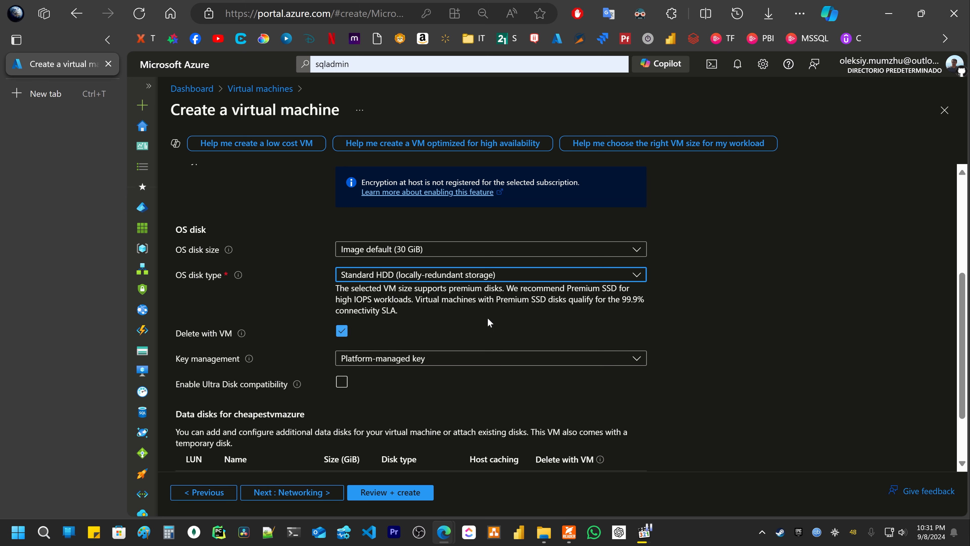
scroll(491, 312, "down", 2)
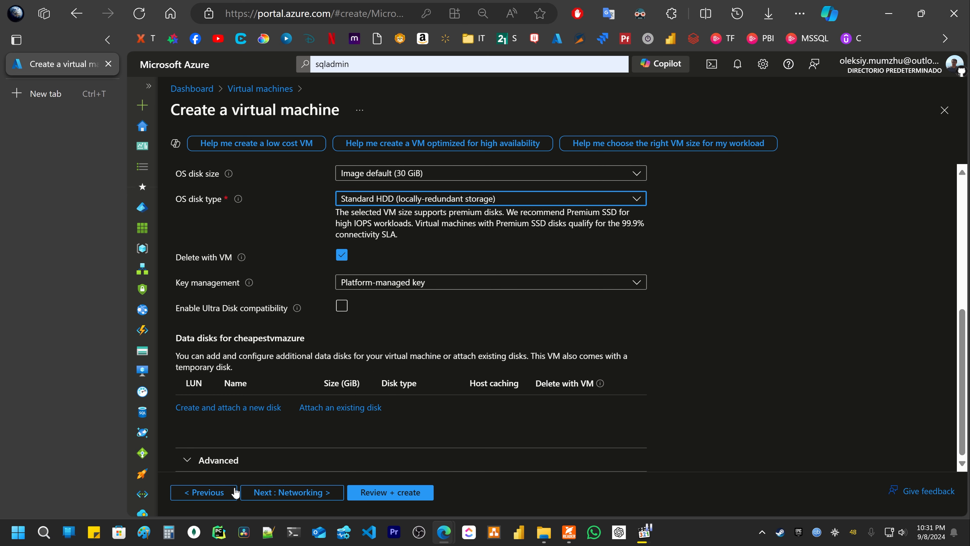
- Keep homestorrageacc_vNet1504882, the default (10.0.0.0/24) subnet and new cheapestvmazure-ip public IP
left_click(295, 493)
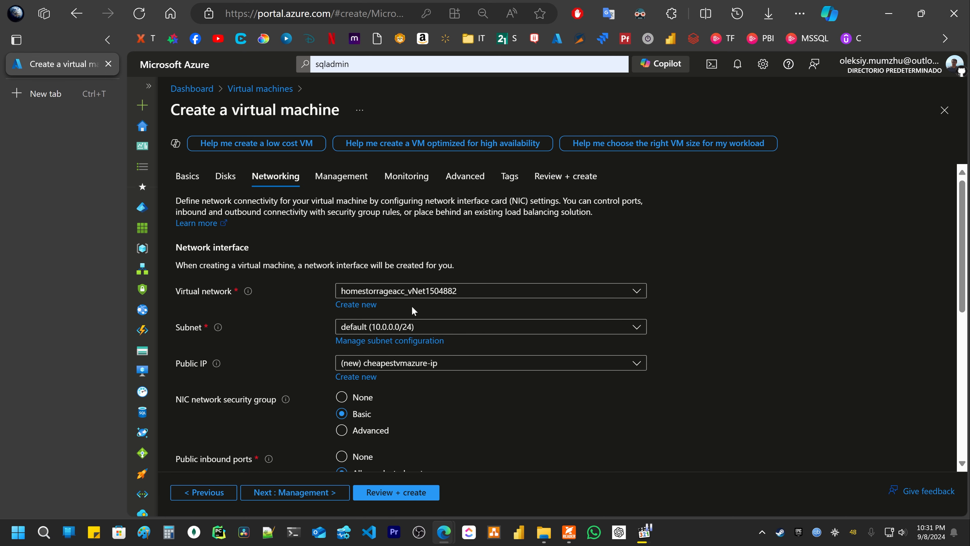
left_click(434, 294)
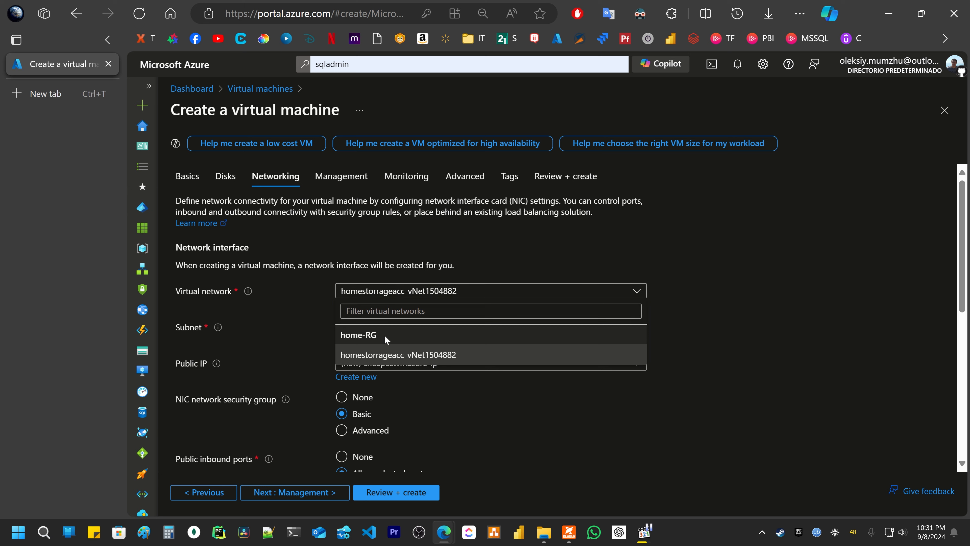
left_click(382, 356)
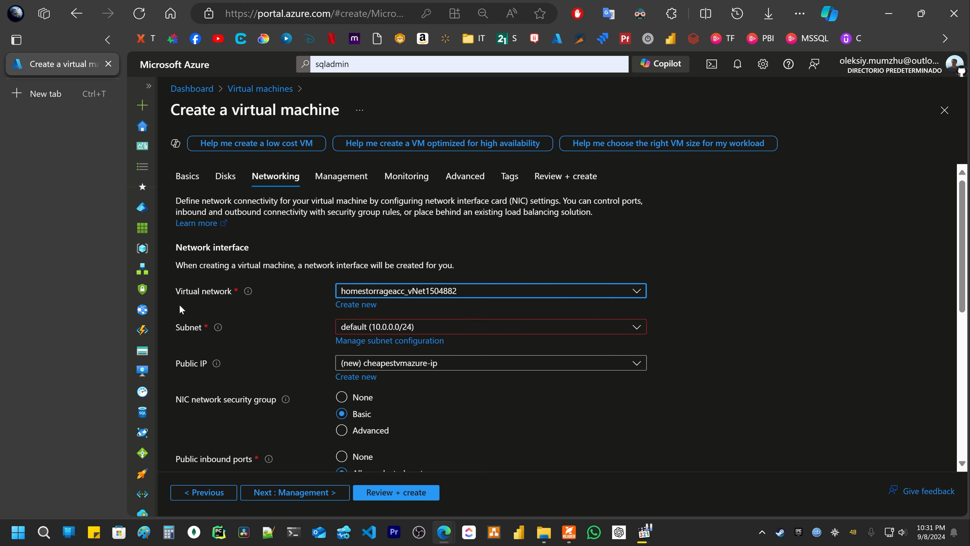
left_click_drag(176, 293, 247, 294)
left_click_drag(172, 331, 247, 331)
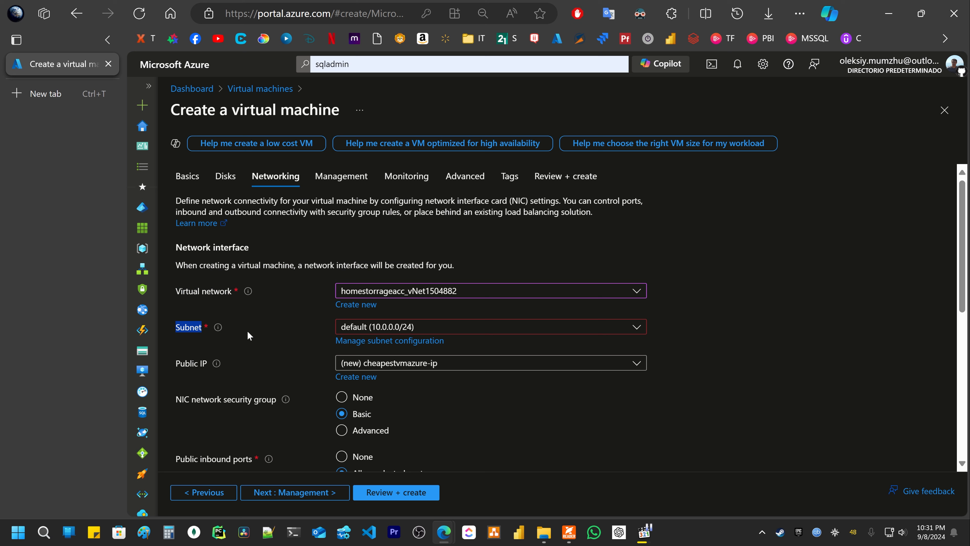
left_click(448, 328)
left_click(399, 370)
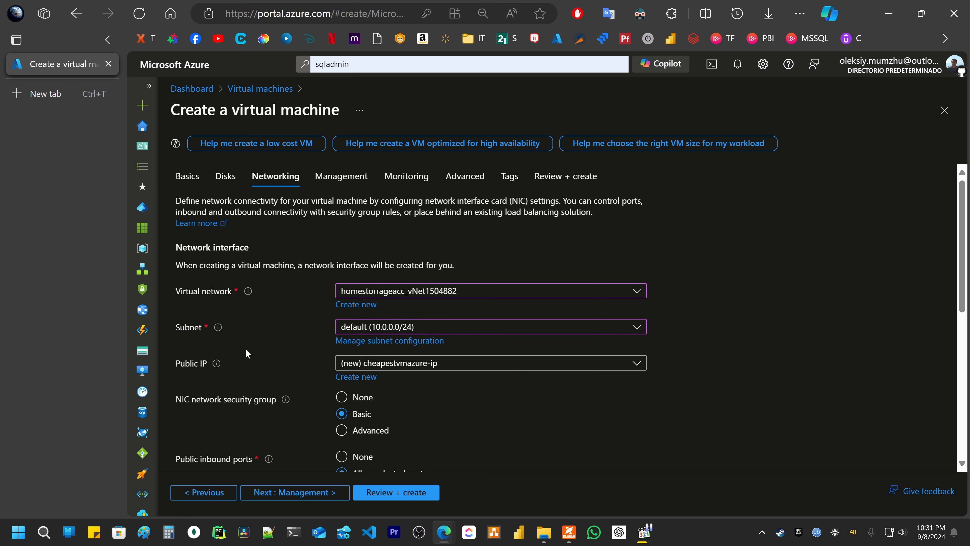
left_click(419, 365)
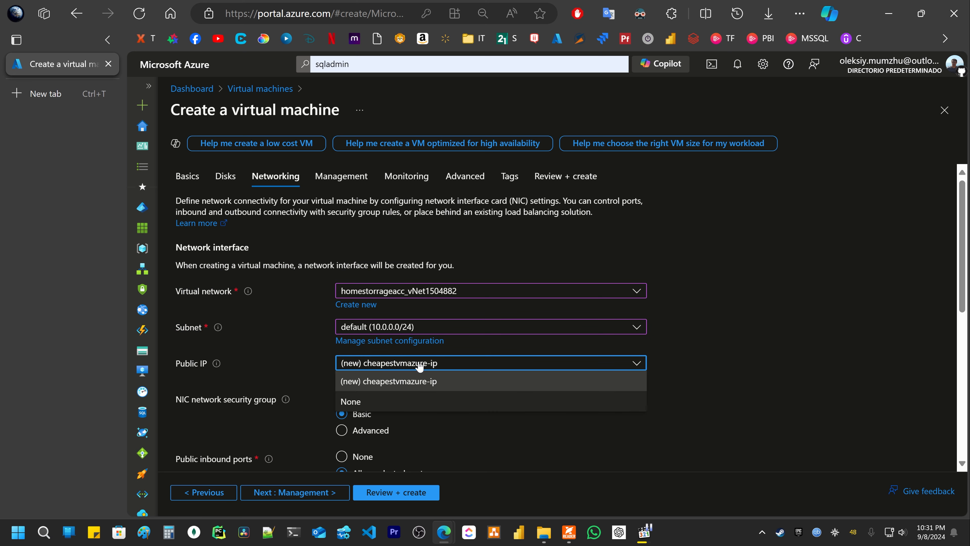
left_click(428, 381)
- Uncheck 'Delete public IP and NIC when VM is deleted' and continue to Management
scroll(280, 329, "down", 3)
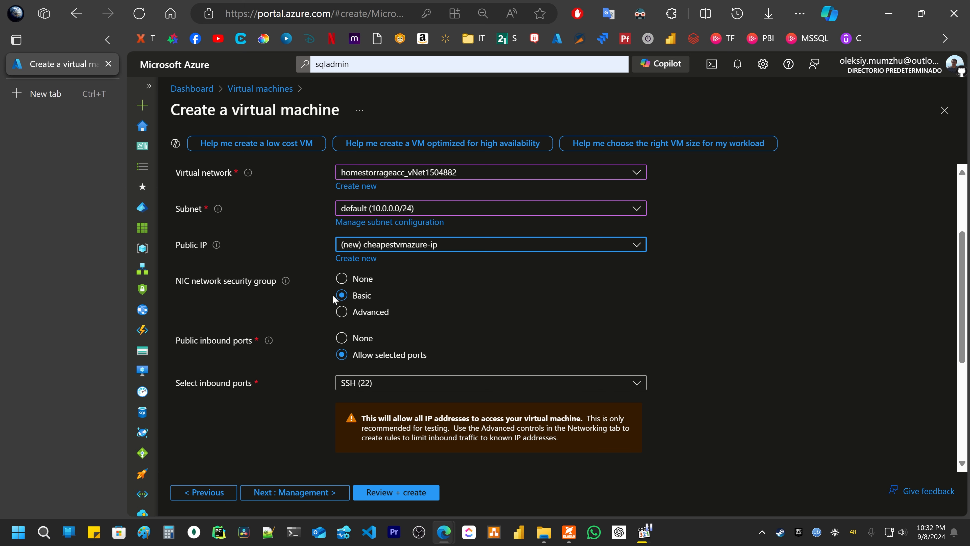
scroll(340, 302, "down", 5)
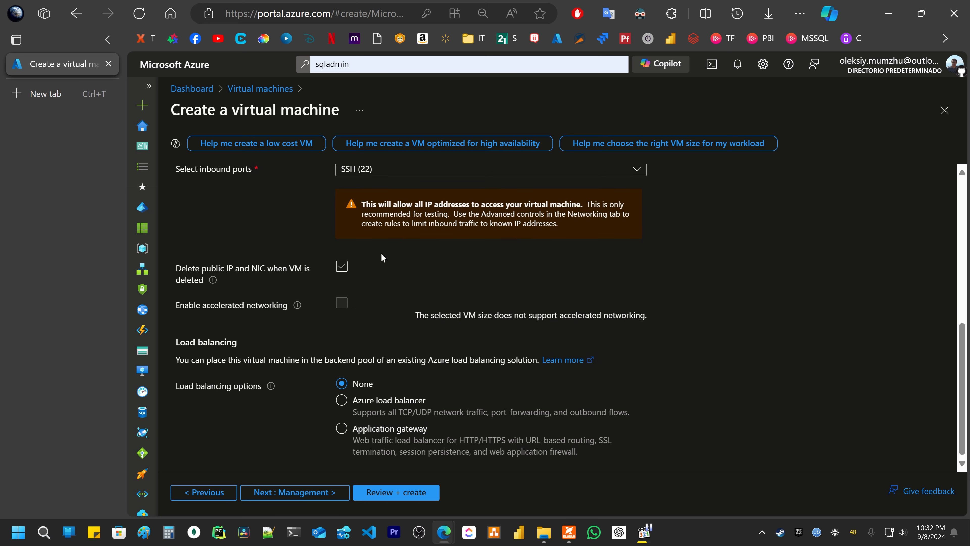
left_click(342, 266)
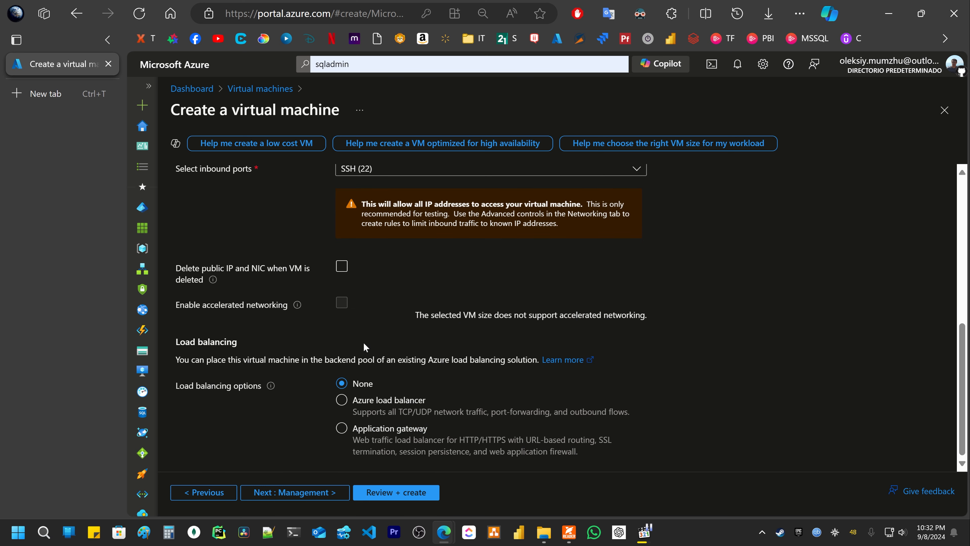
left_click(309, 493)
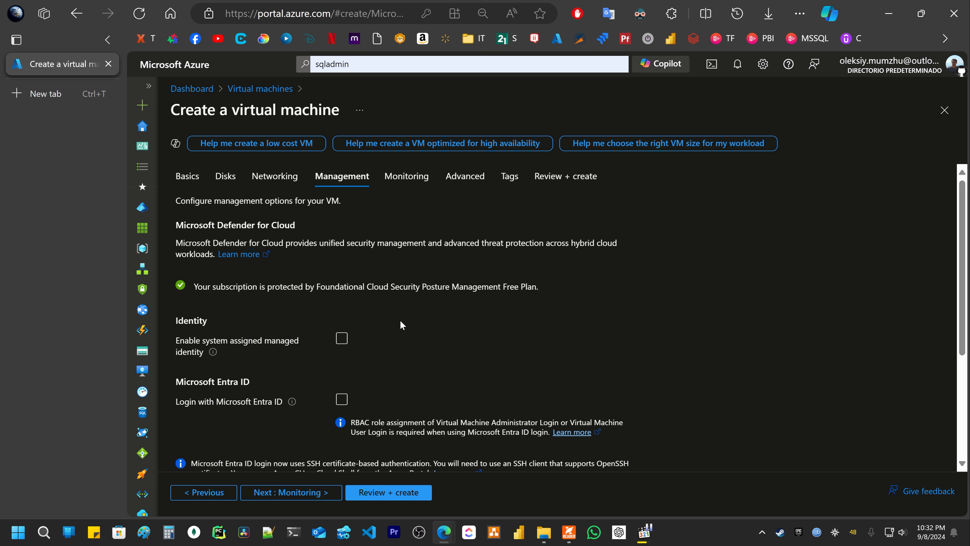
scroll(400, 321, "down", 3)
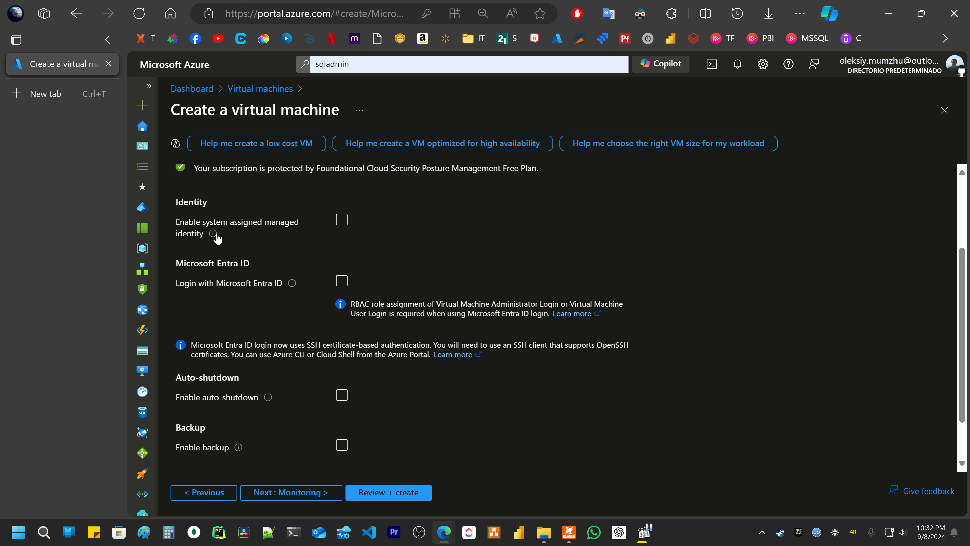
mouse_move(216, 237)
left_click_drag(175, 223, 205, 235)
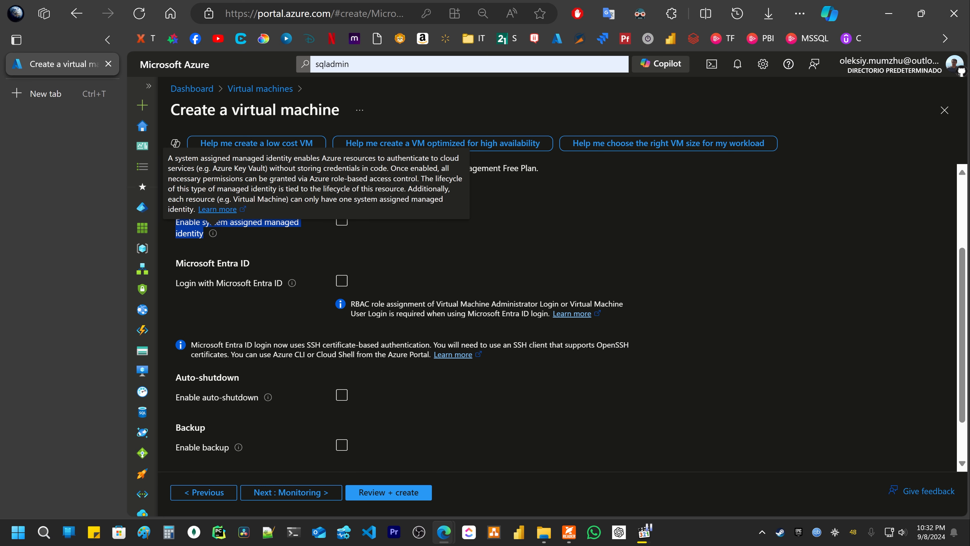
left_click_drag(342, 158, 195, 168)
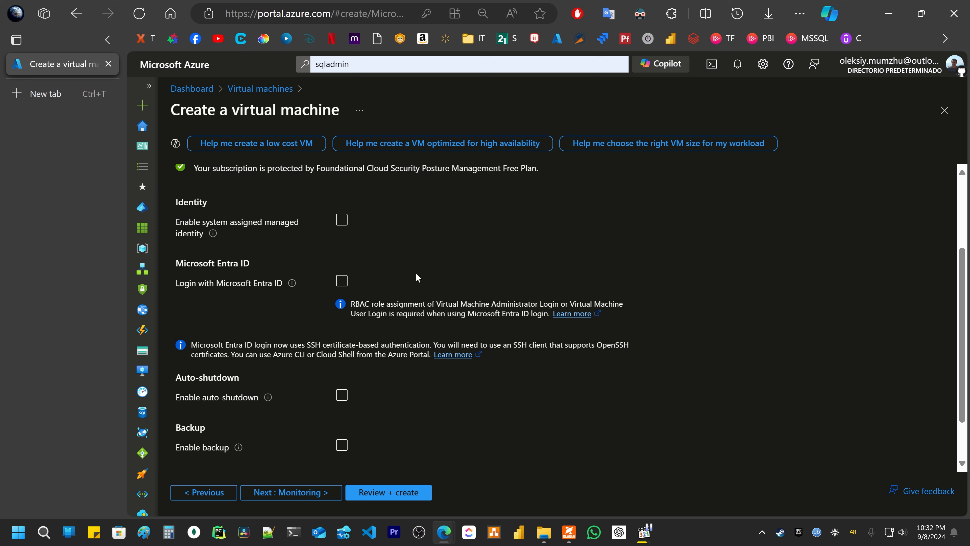
scroll(415, 295, "down", 1)
left_click(342, 339)
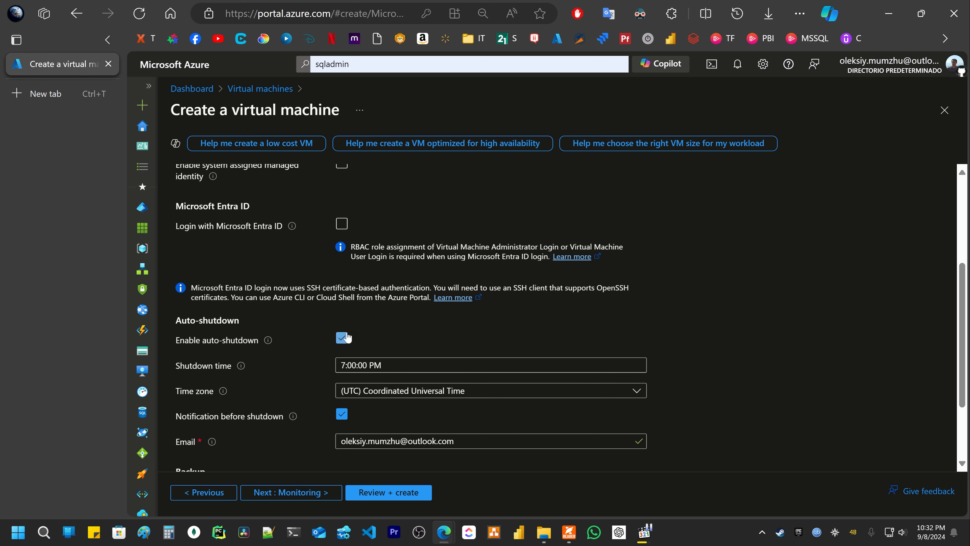
left_click_drag(175, 345, 259, 346)
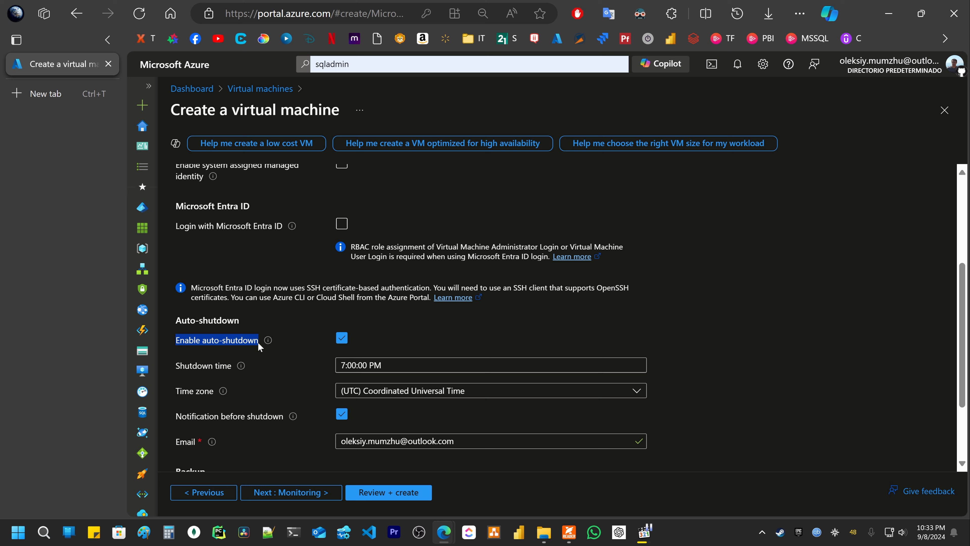
mouse_move(258, 345)
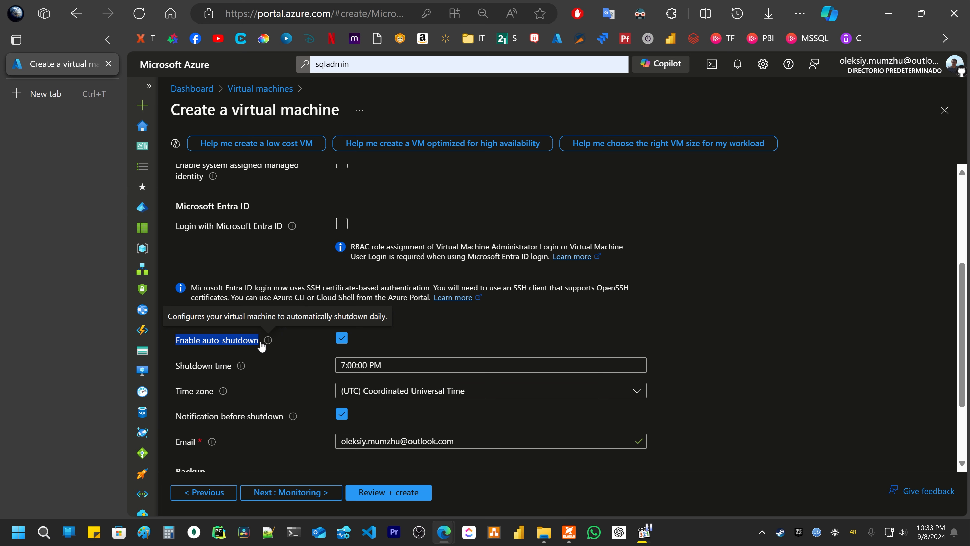
left_click(433, 364)
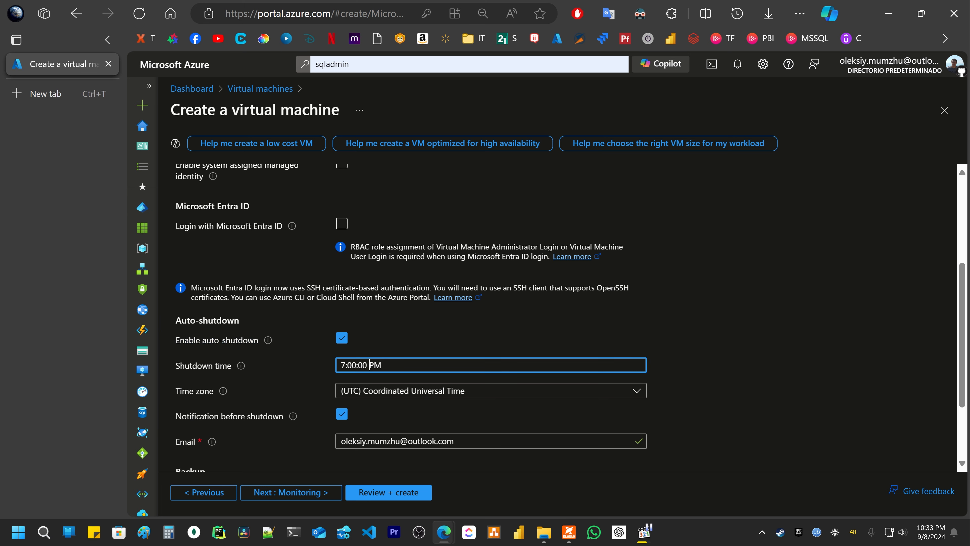
scroll(422, 322, "down", 2)
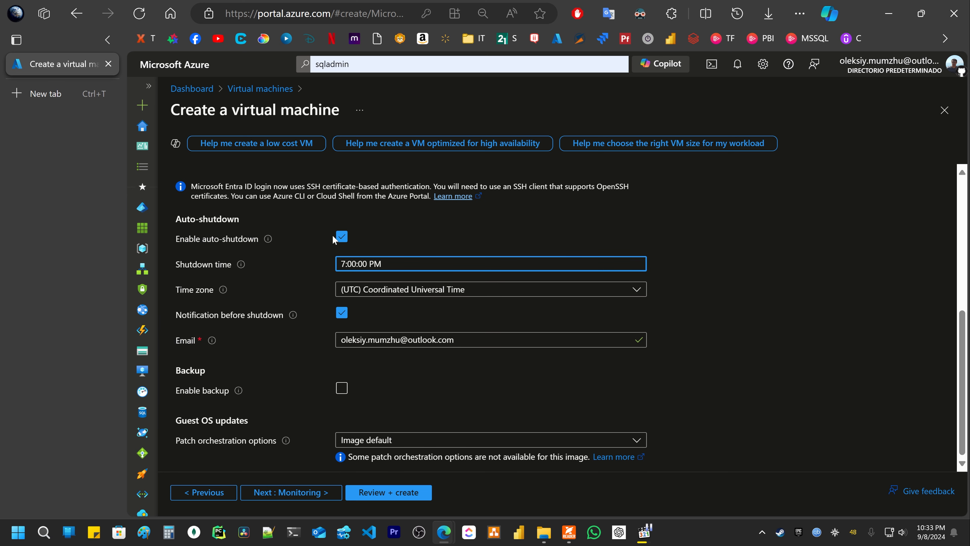
left_click(341, 236)
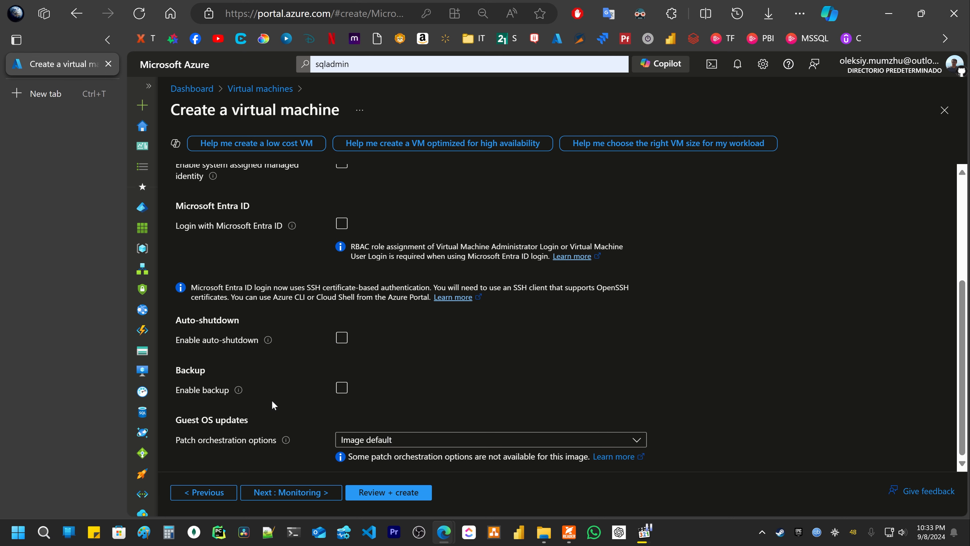
- Enable OS guest diagnostics on the Monitoring tab
left_click(289, 492)
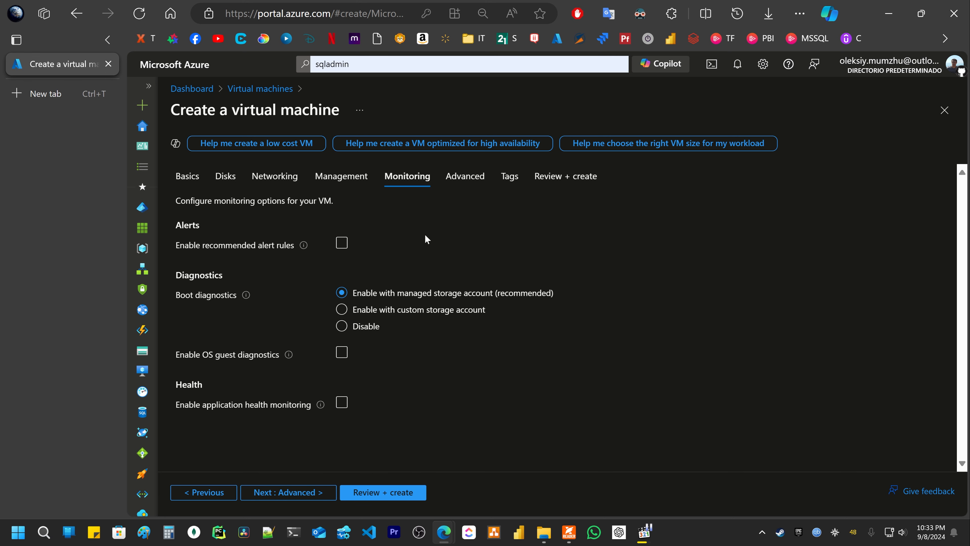
left_click(342, 352)
left_click(275, 491)
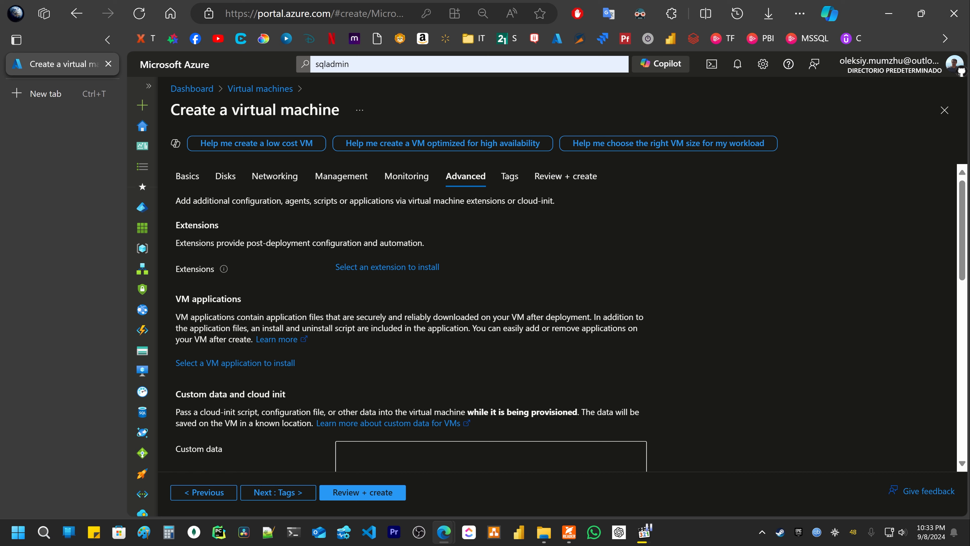
- Review the Custom data cloud-init box on the Advanced tab and continue to Tags
scroll(472, 256, "down", 6)
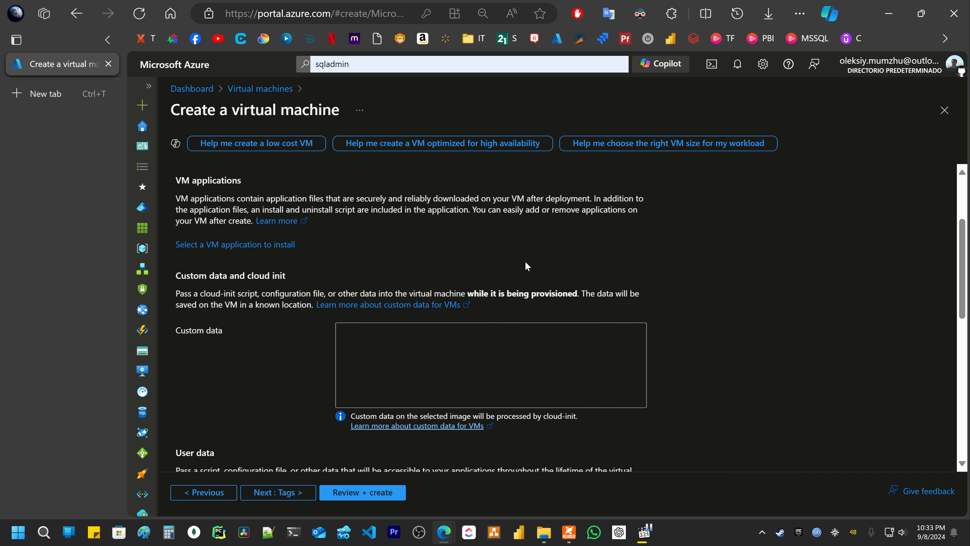
left_click(473, 255)
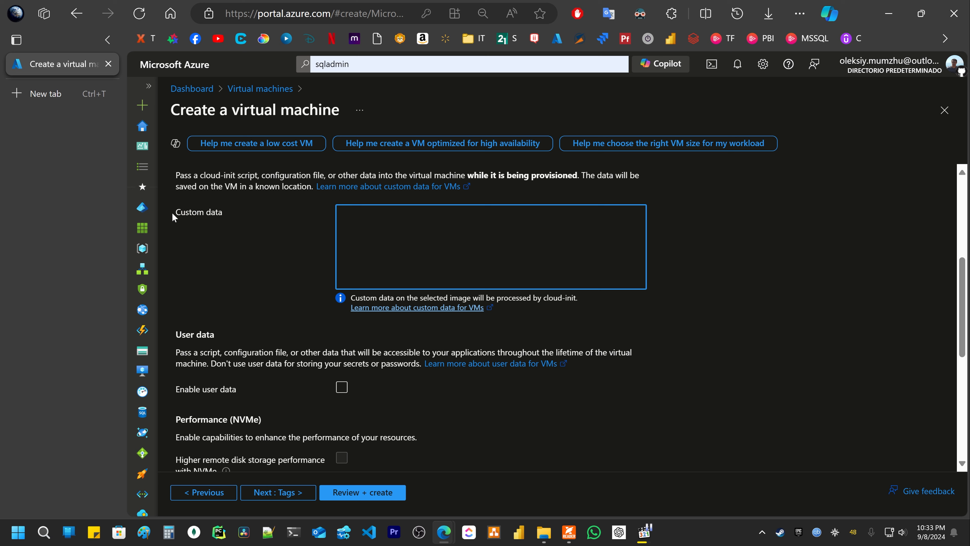
left_click_drag(173, 214, 230, 217)
left_click(345, 237)
left_click_drag(200, 175, 260, 175)
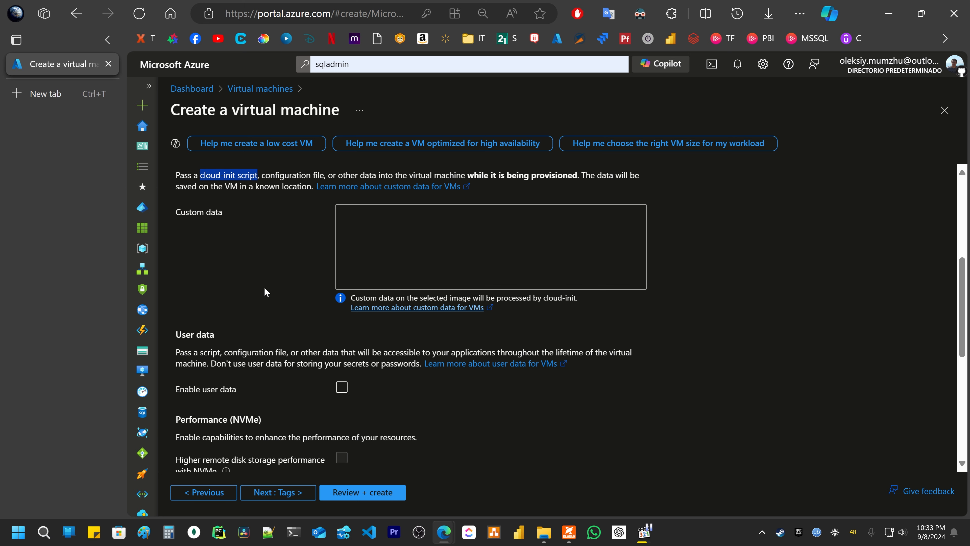
scroll(265, 289, "down", 3)
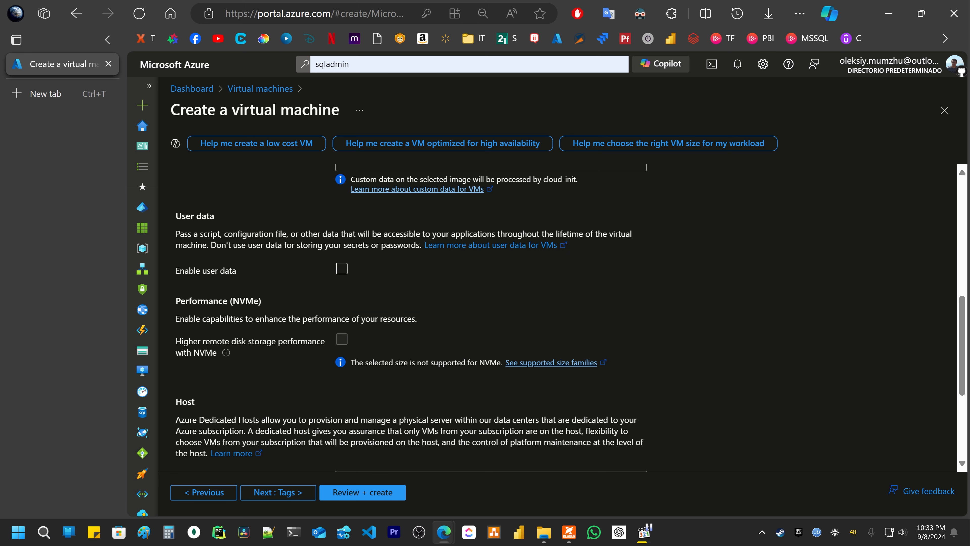
scroll(301, 372, "down", 5)
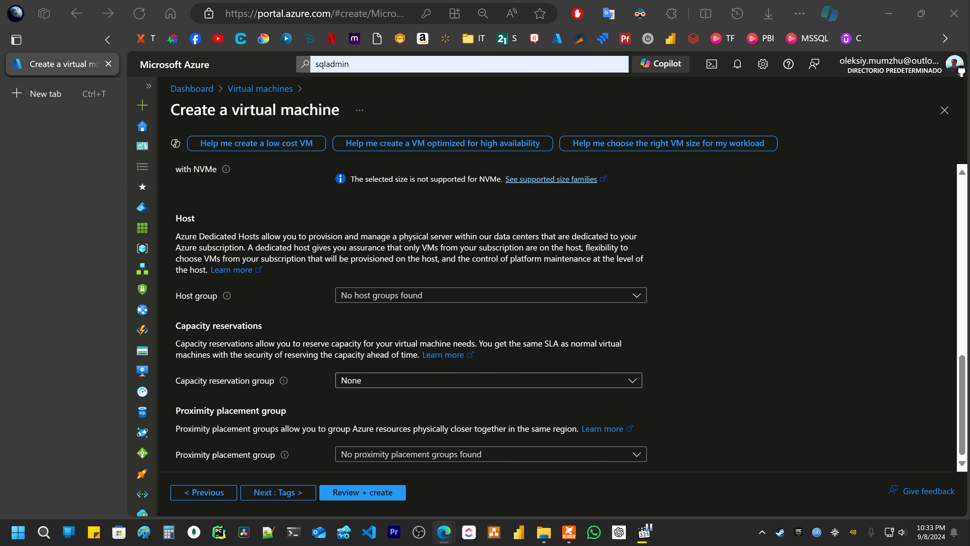
left_click(282, 495)
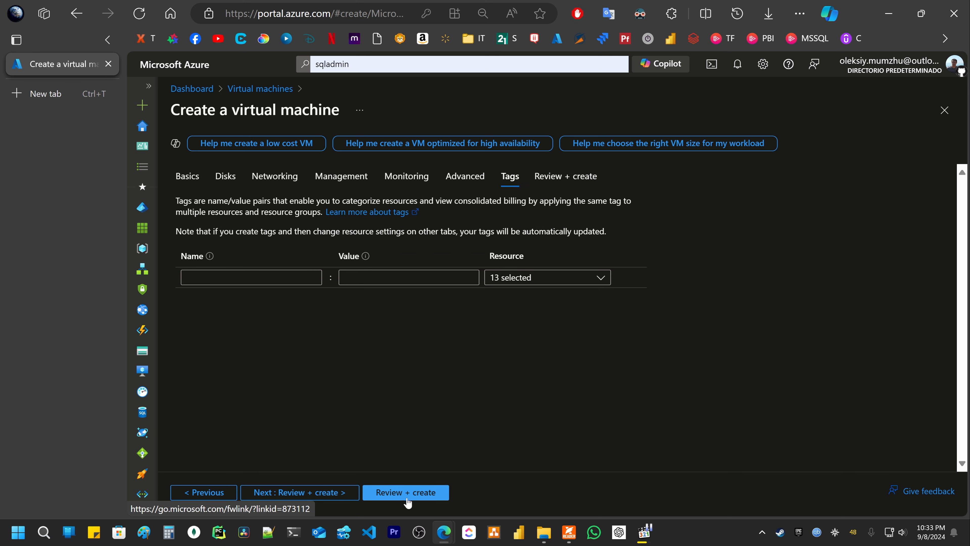
- Validate the VM, check its 4.9057 ARS/hr price and settings summary, then create it
left_click(413, 493)
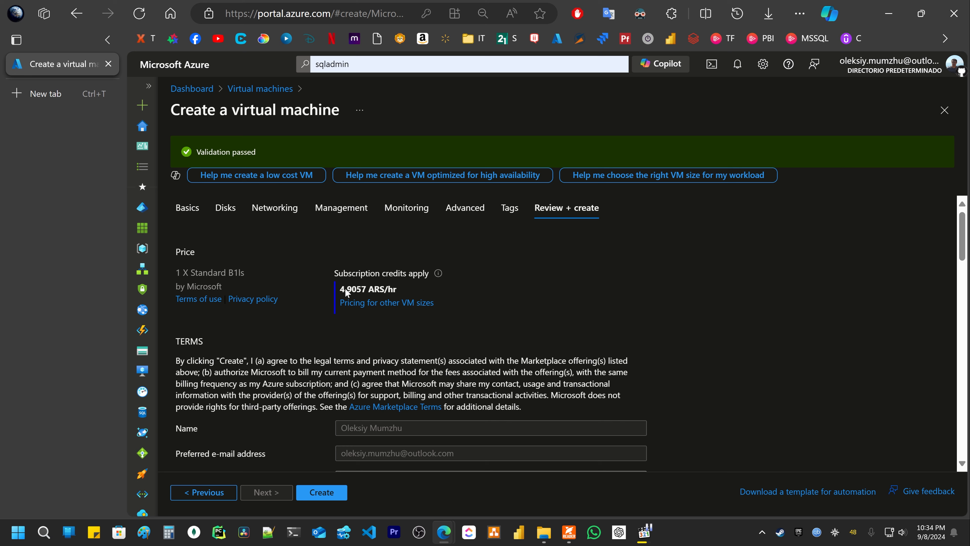
mouse_move(346, 289)
left_mouse_down()
mouse_move(408, 291)
mouse_move(347, 286)
left_mouse_up()
scroll(543, 297, "down", 5)
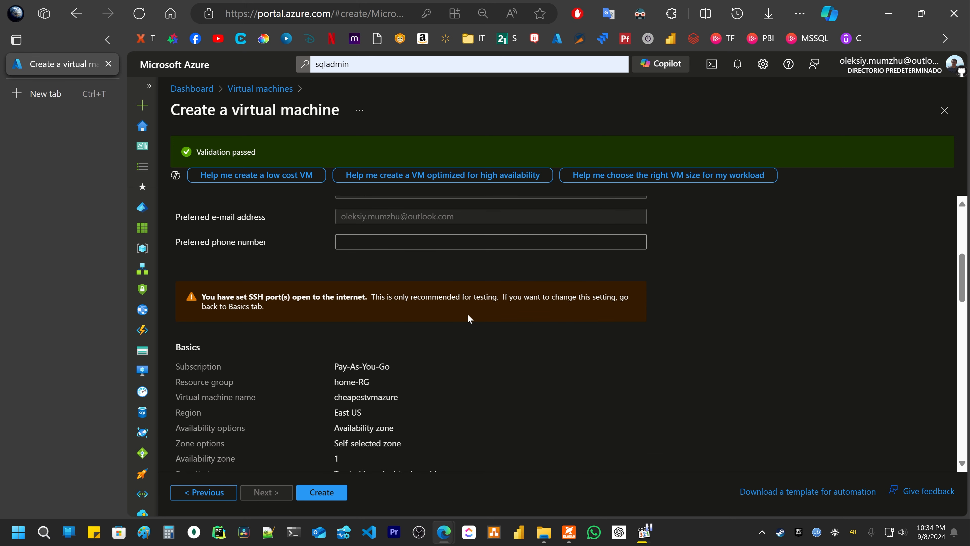
scroll(469, 319, "down", 10)
scroll(347, 465, "down", 5)
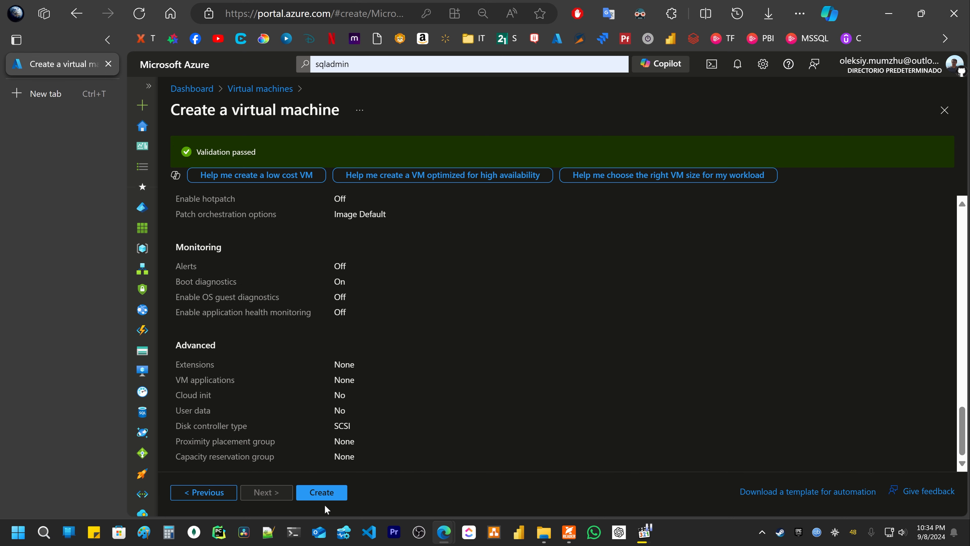
left_click(340, 493)
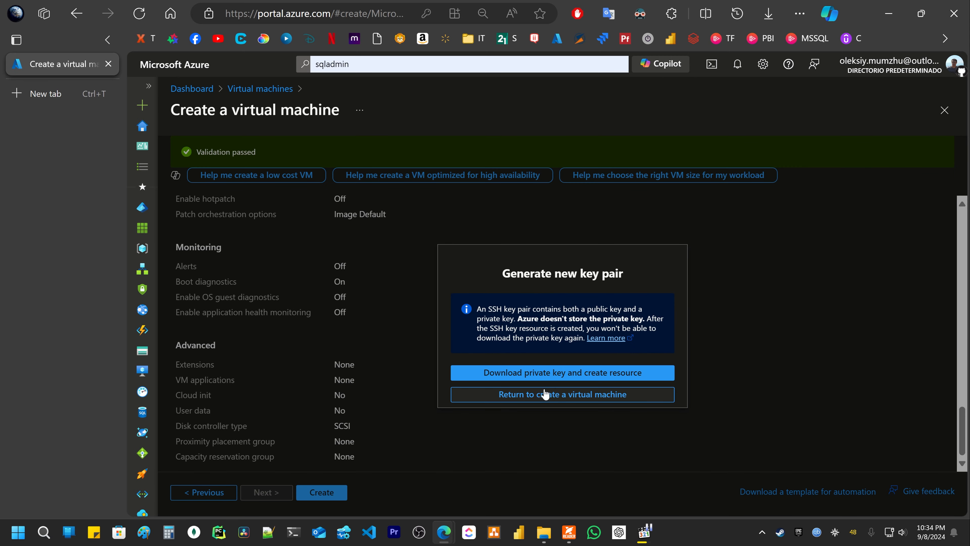
- Download the SSH private key, create the cheapestvmazure VM and dismiss the download prompt
left_click(575, 376)
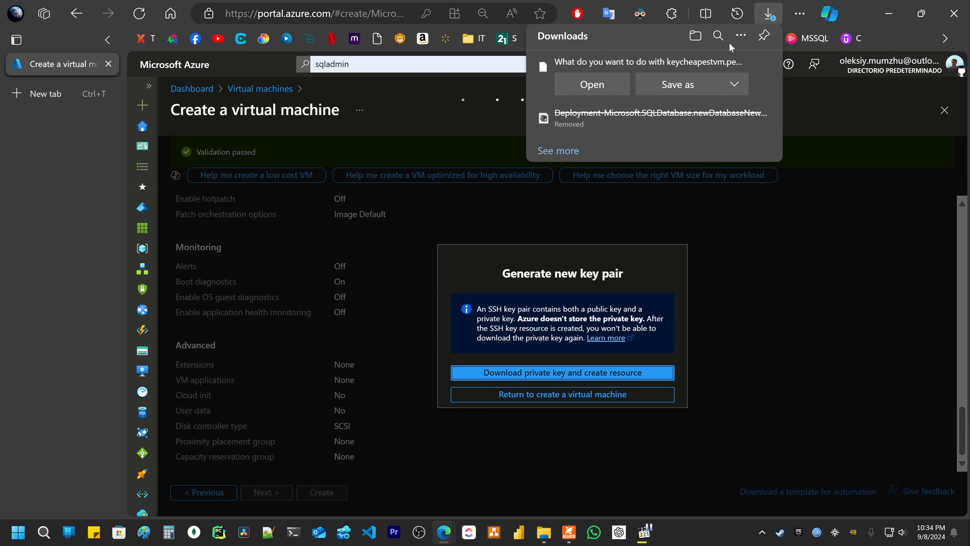
left_click(764, 66)
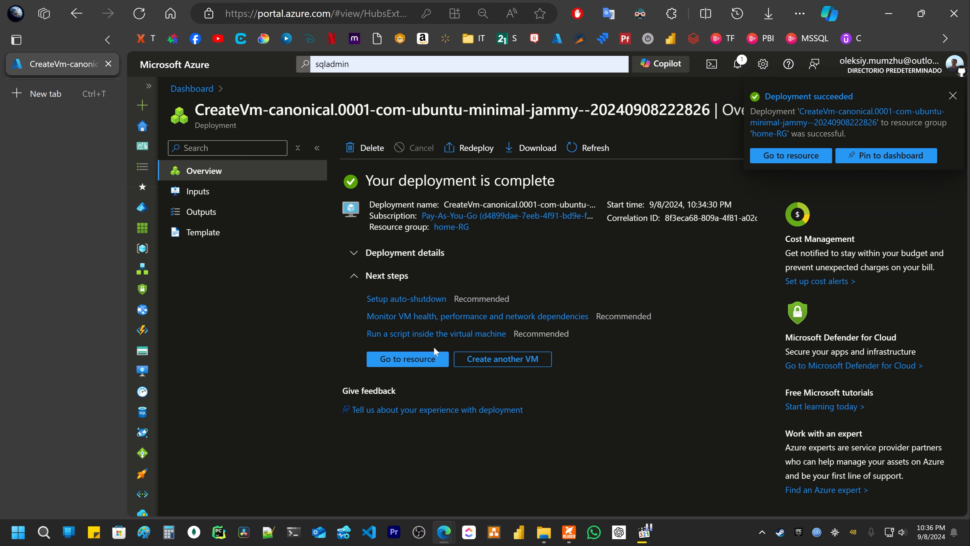
- Open the cheapestvmazure VM and check its Standard B1ls size (1 vcpu, 0.5 GiB memory)
left_click(394, 361)
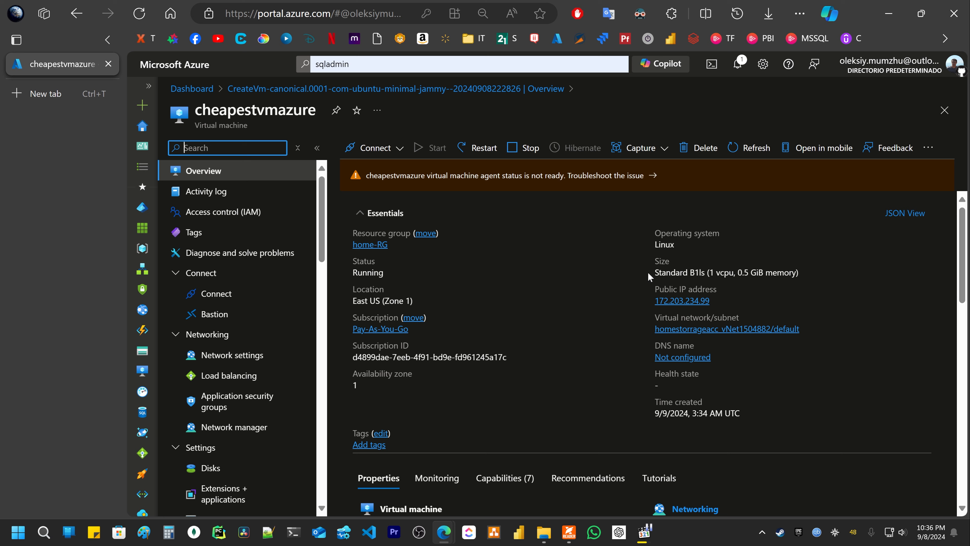
left_click_drag(649, 272, 796, 272)
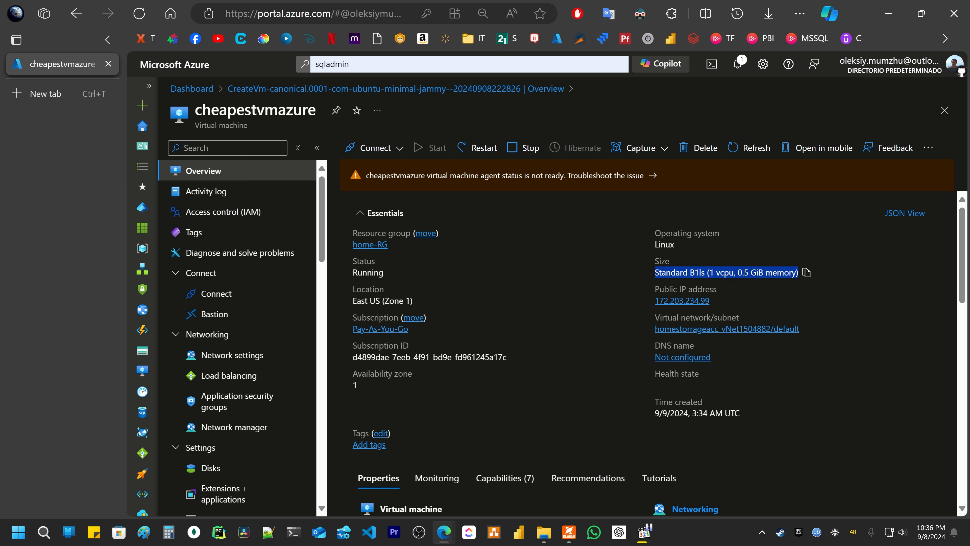
left_click(617, 272)
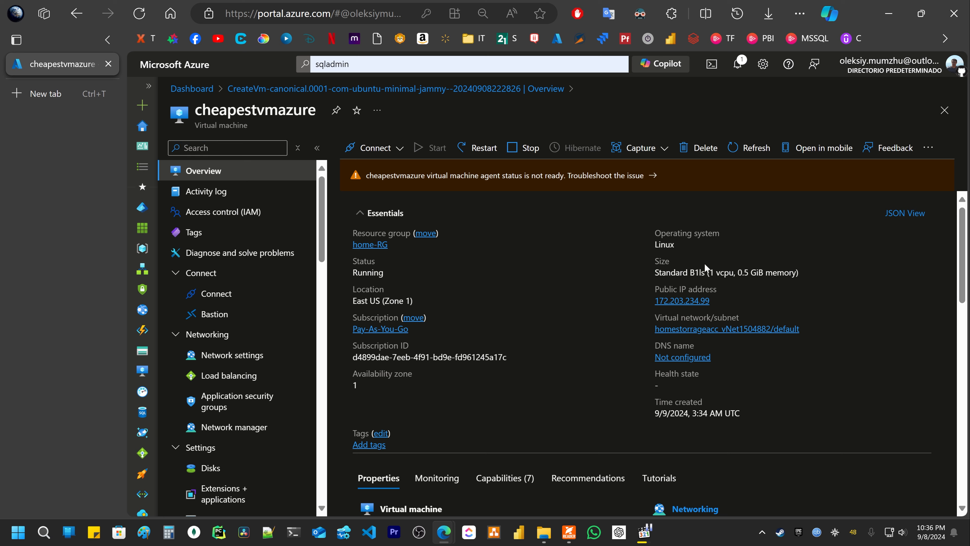
left_click_drag(653, 273, 796, 272)
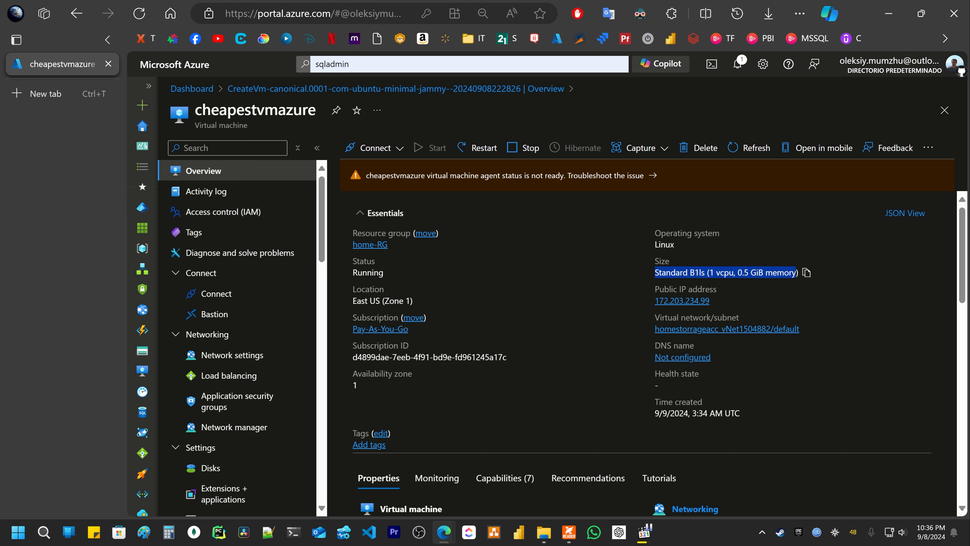
scroll(621, 272, "down", 5)
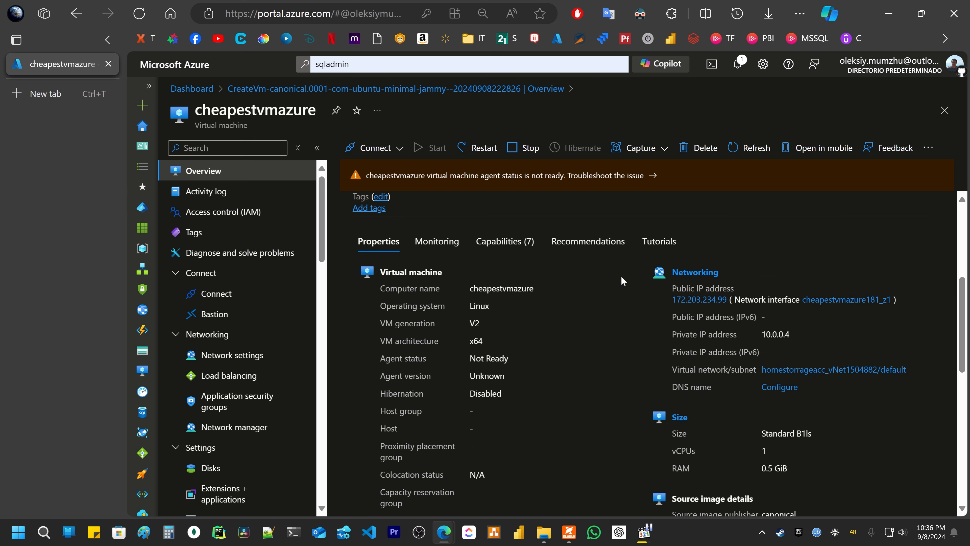
scroll(622, 272, "down", 5)
scroll(632, 275, "up", 5)
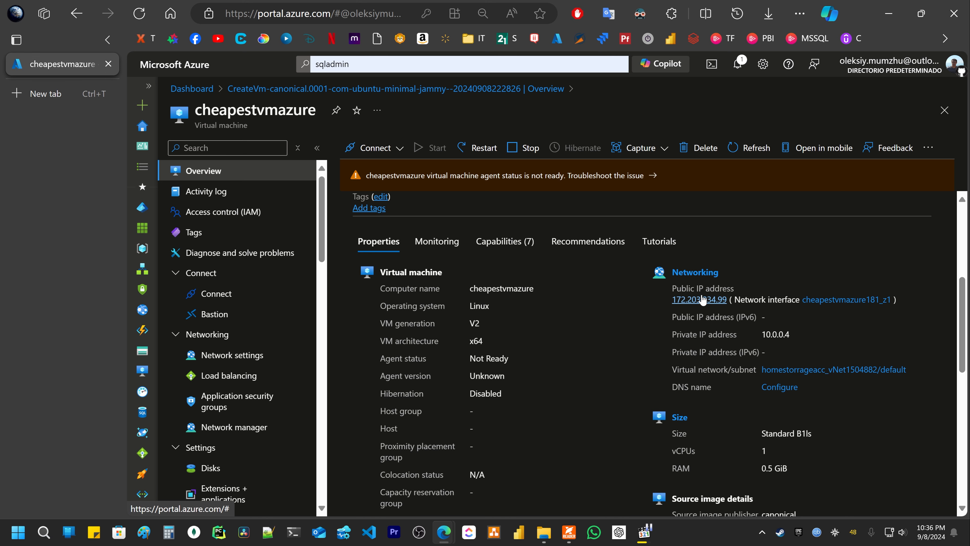
- Briefly open and close a PowerShell window, returning to the VM overview
left_click(293, 533)
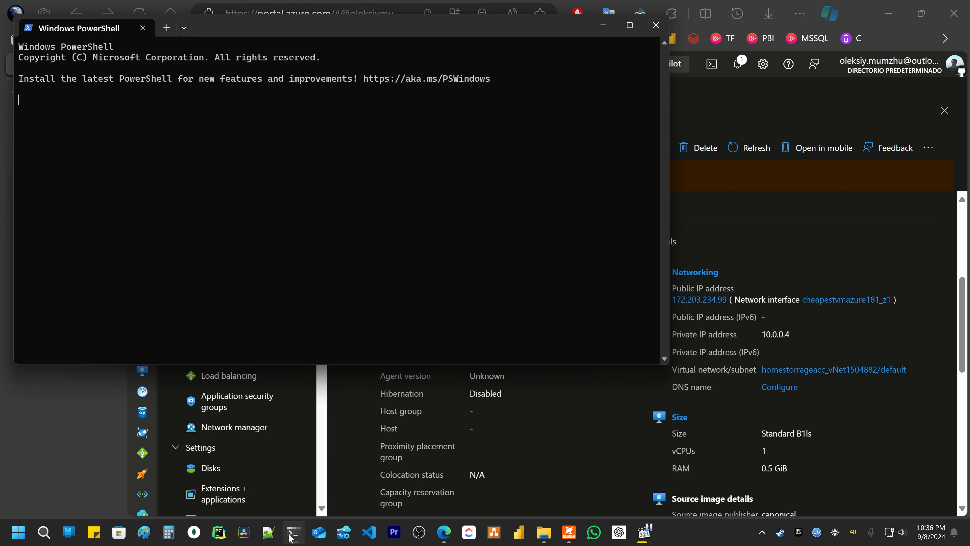
left_click(655, 25)
scroll(500, 326, "up", 5)
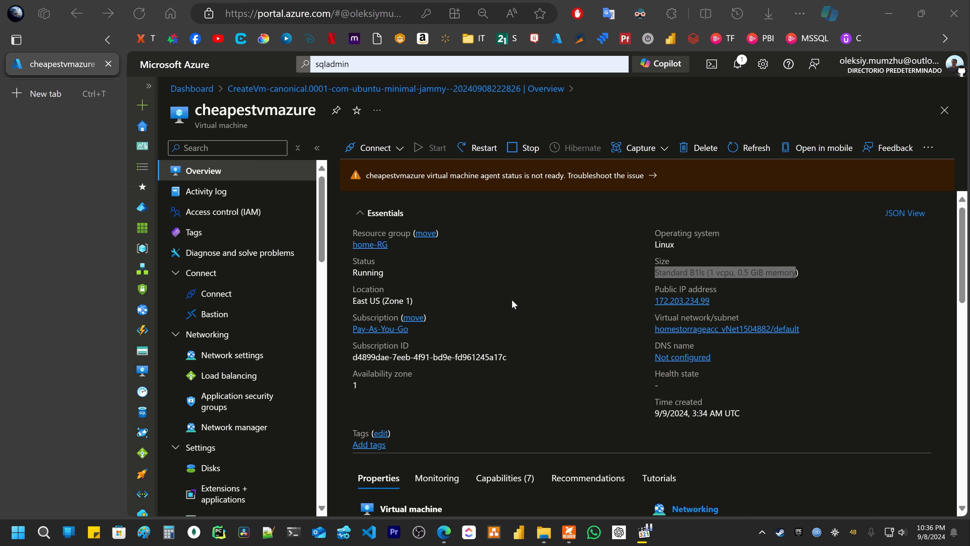
left_click(530, 279)
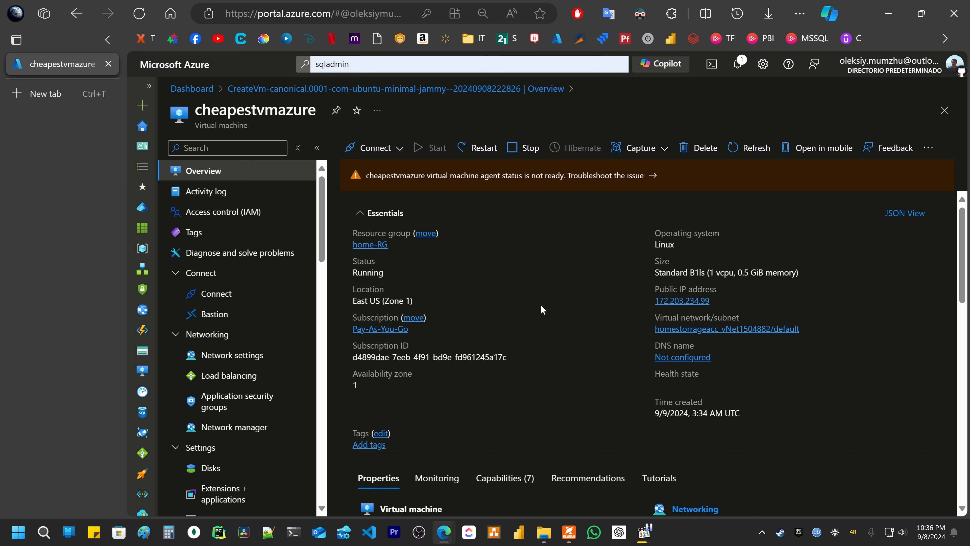
- Force-delete cheapestvmazure along with its OS disk, network interface and public IP address
left_click(703, 148)
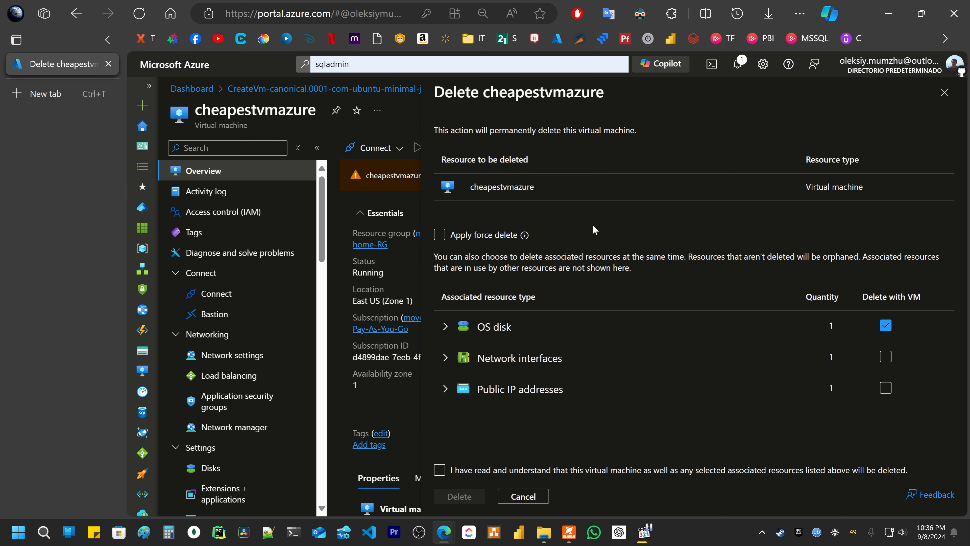
left_click(440, 237)
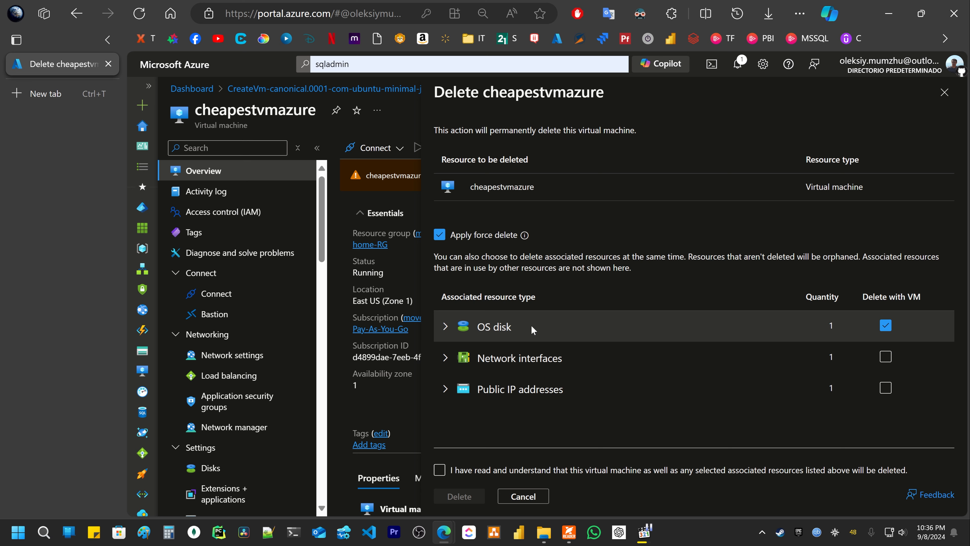
left_click(445, 326)
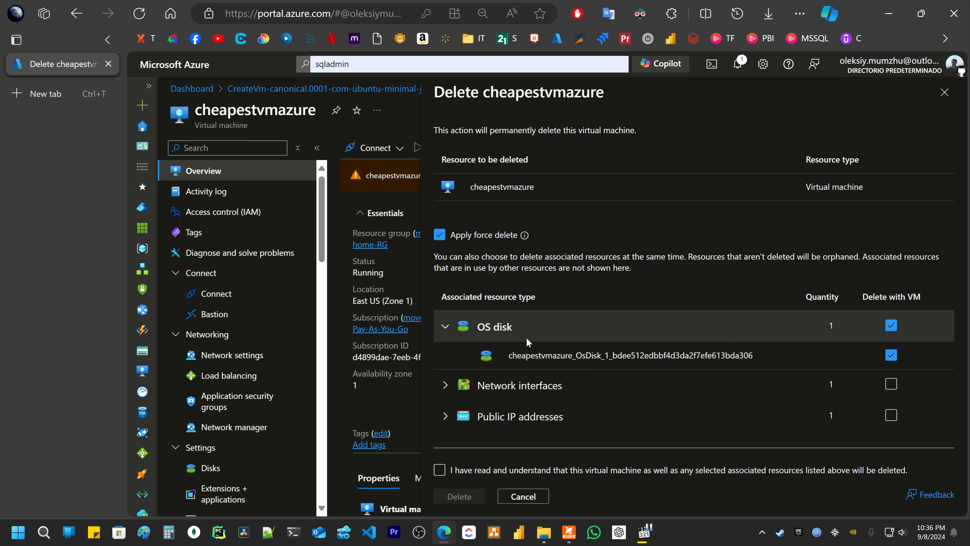
double_click(520, 355)
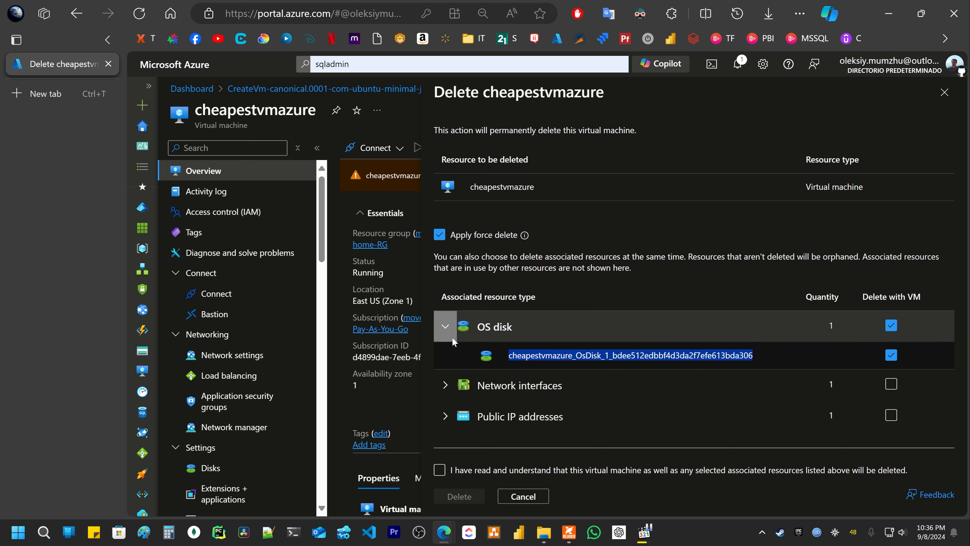
left_click(446, 327)
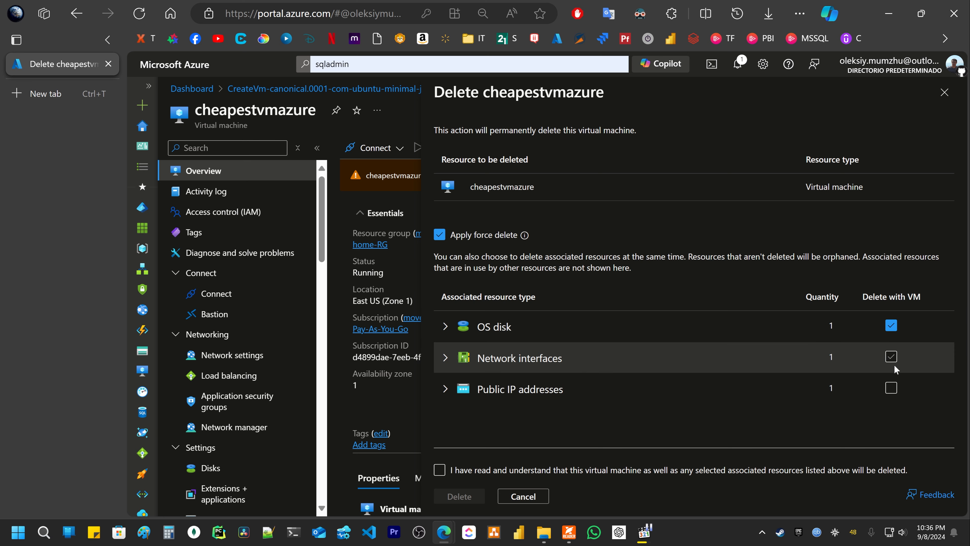
left_click(891, 356)
left_click(891, 387)
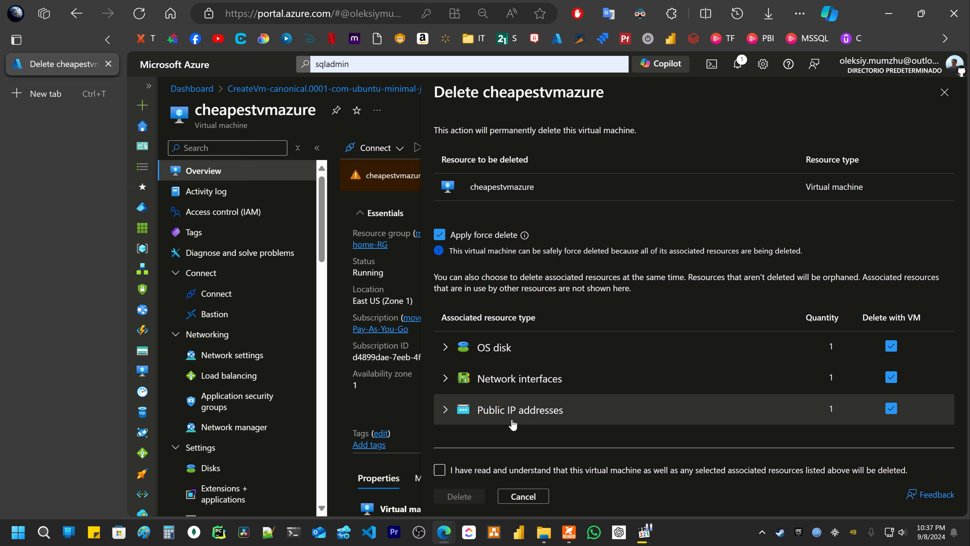
left_click(439, 471)
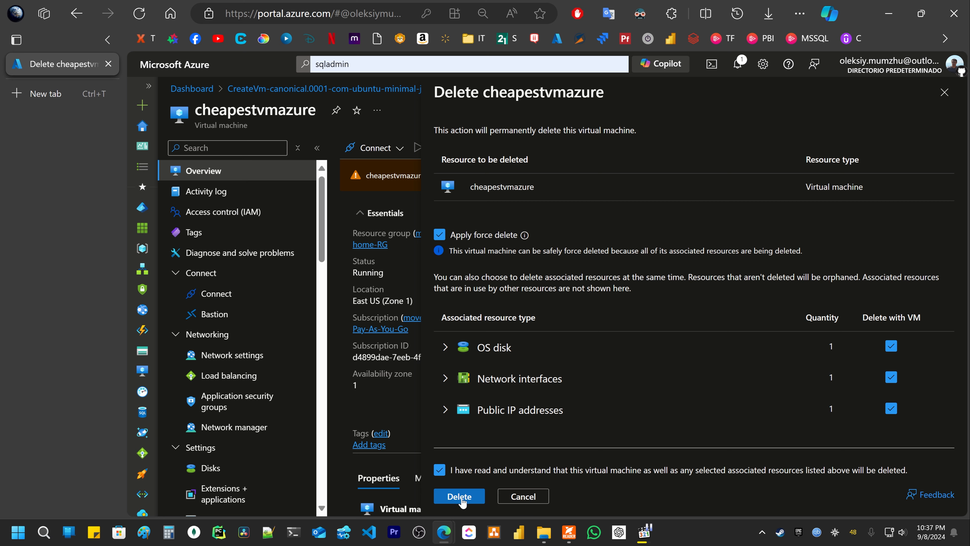
left_click(466, 497)
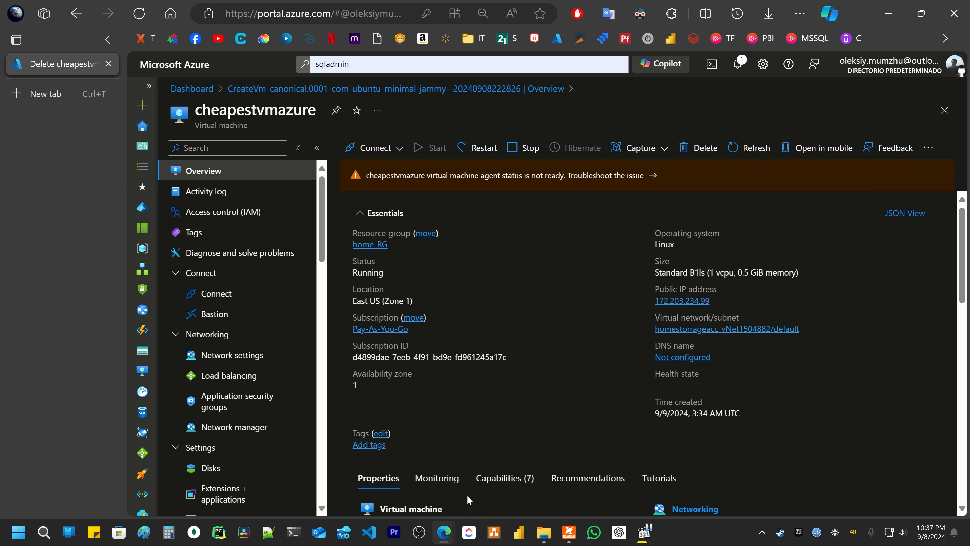